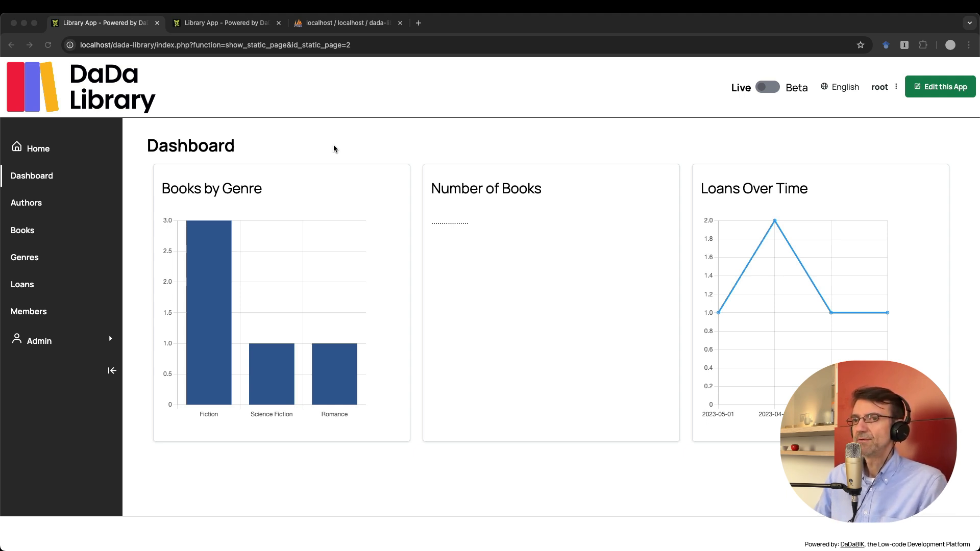
# Look through the Books records and review the chart types available for a Books report
pyautogui.click(31, 233)
pyautogui.scroll(-3, 417, 316)
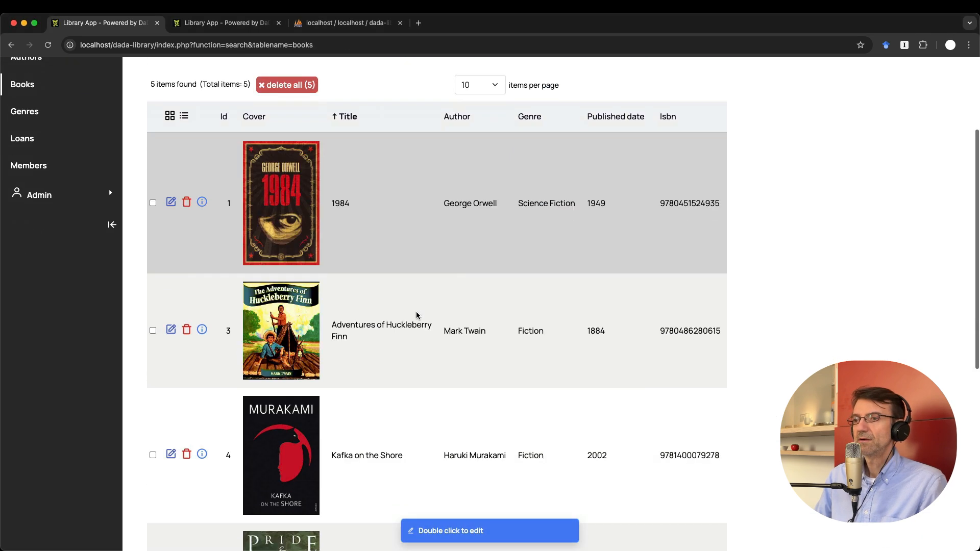
pyautogui.scroll(-4, 416, 315)
pyautogui.scroll(7, 416, 315)
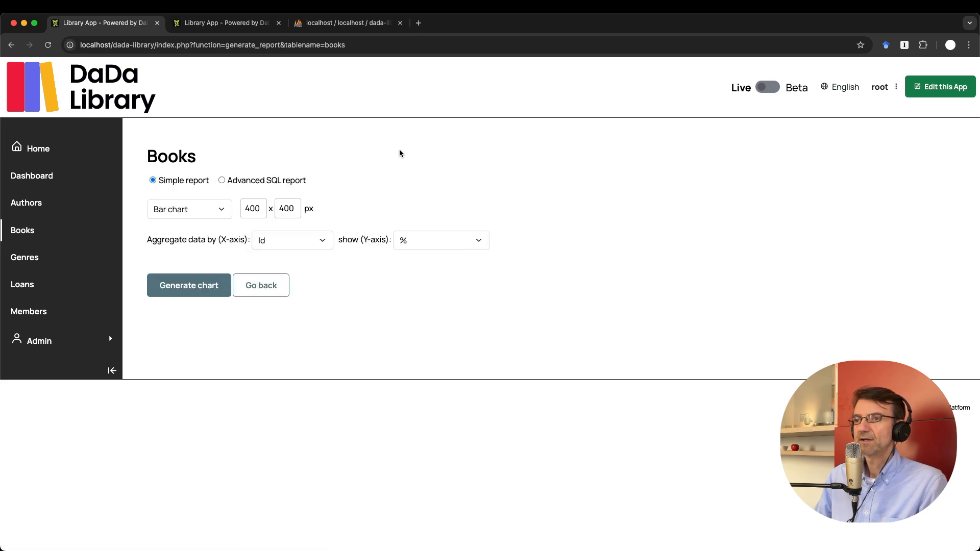
pyautogui.click(199, 212)
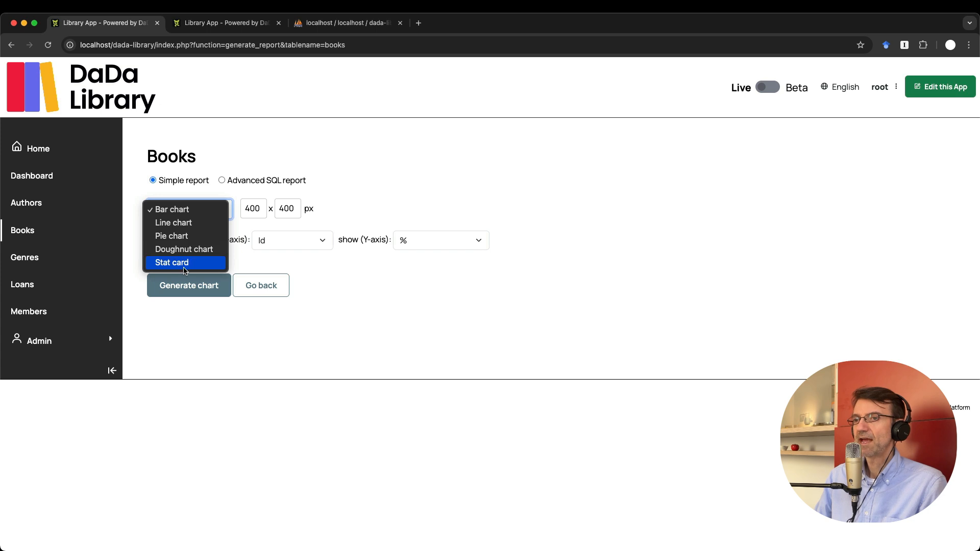
pyautogui.click(417, 182)
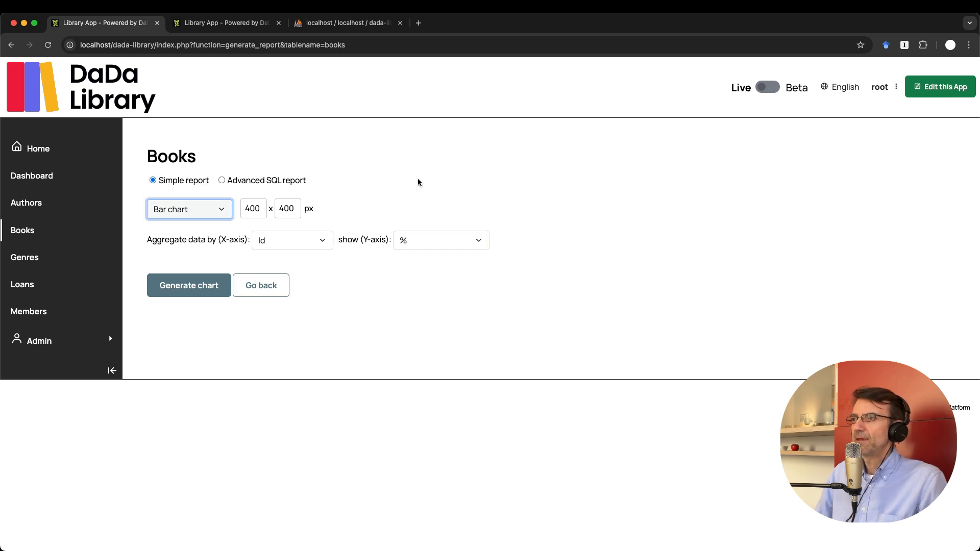
pyautogui.click(366, 161)
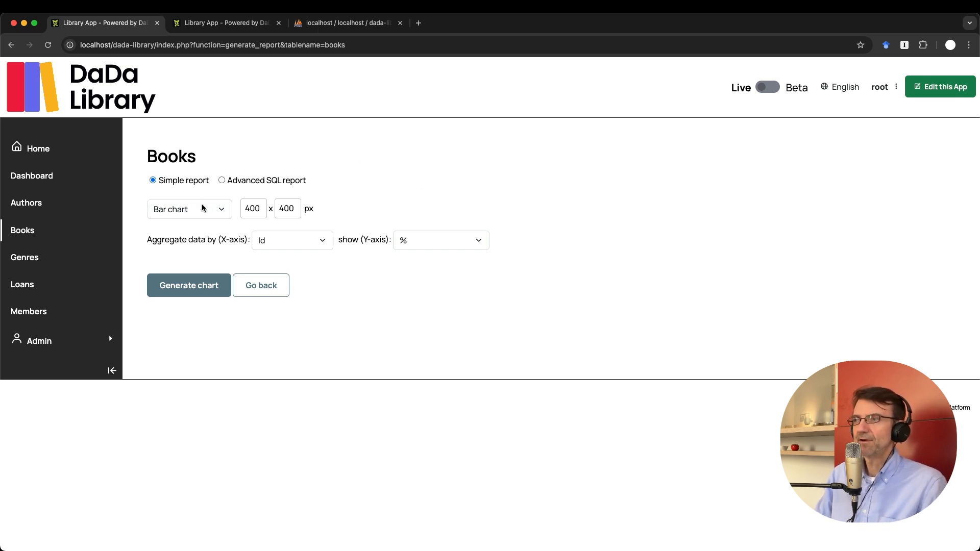
# Return to the Dashboard and examine the Books by Genre bar chart
pyautogui.click(34, 183)
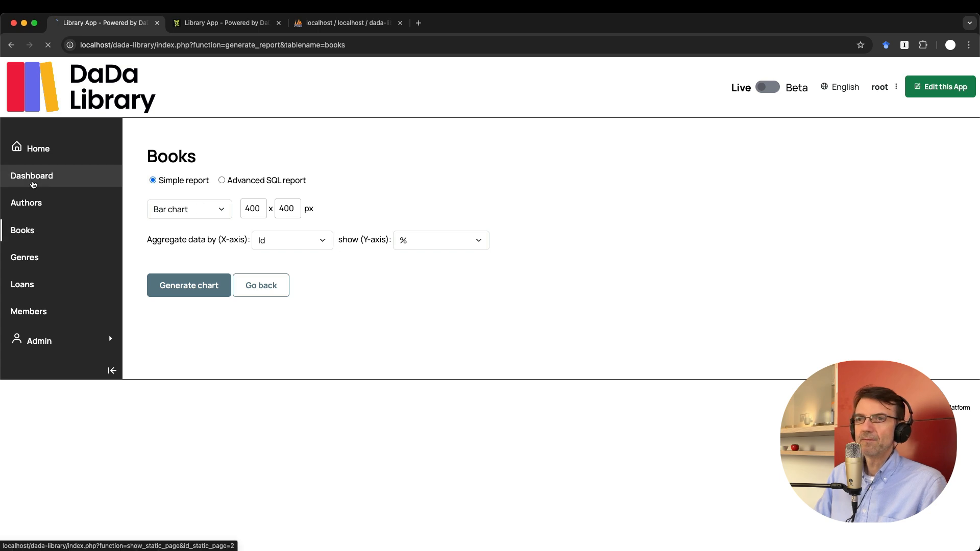
pyautogui.moveTo(256, 370)
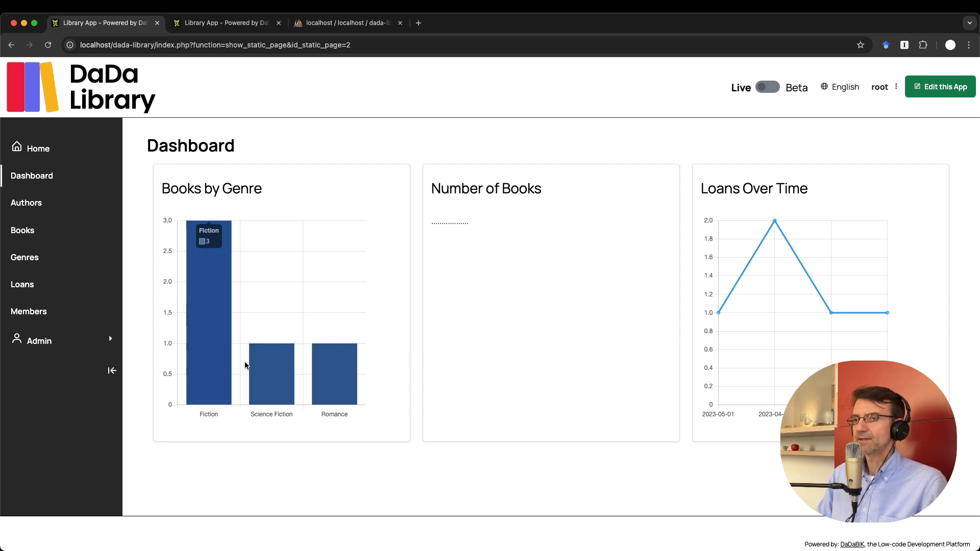
pyautogui.moveTo(212, 352)
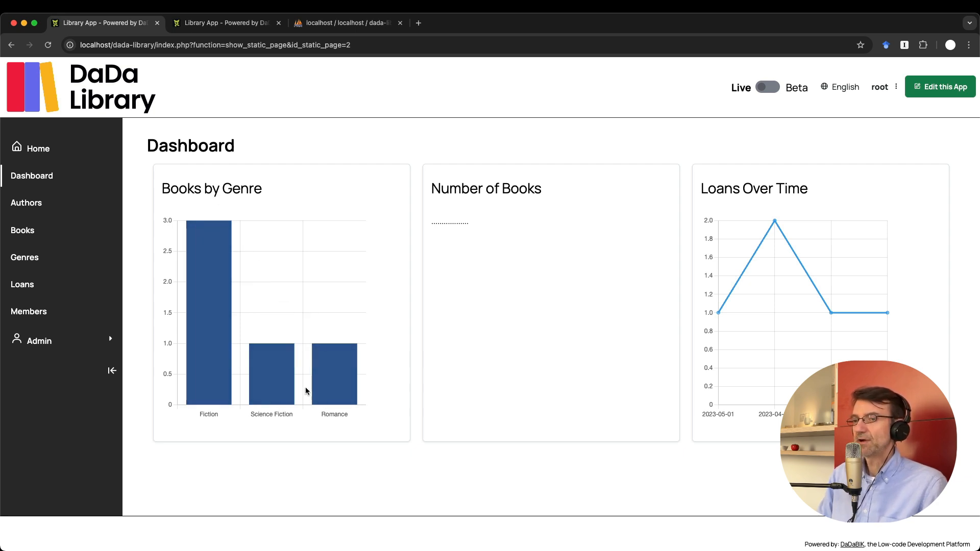
# Generate a simple Stat card report for the Books table that shows the count
pyautogui.click(29, 233)
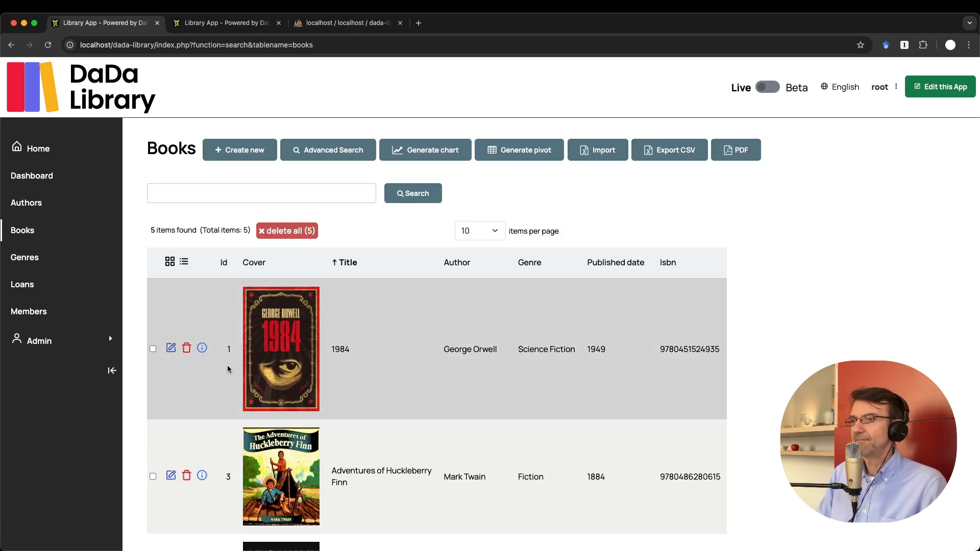
pyautogui.click(423, 153)
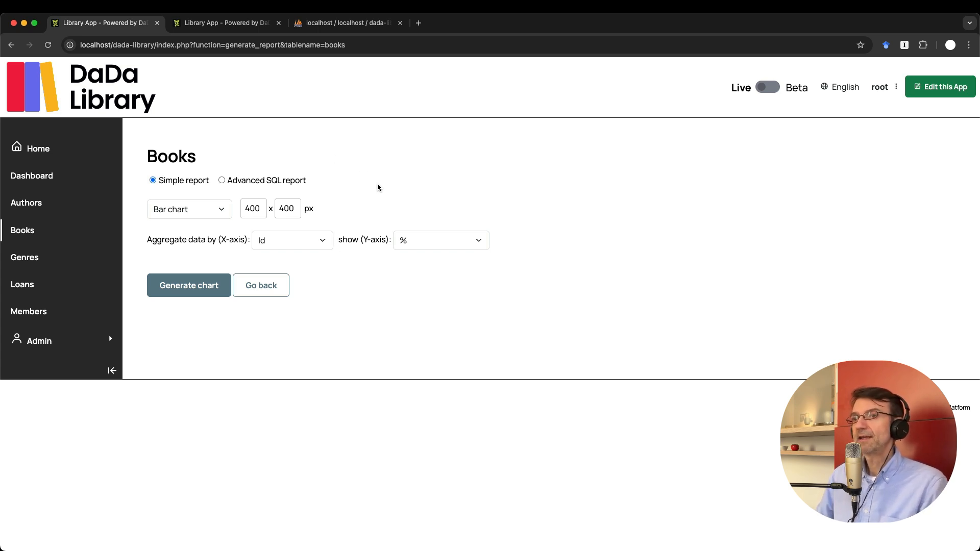
pyautogui.click(187, 209)
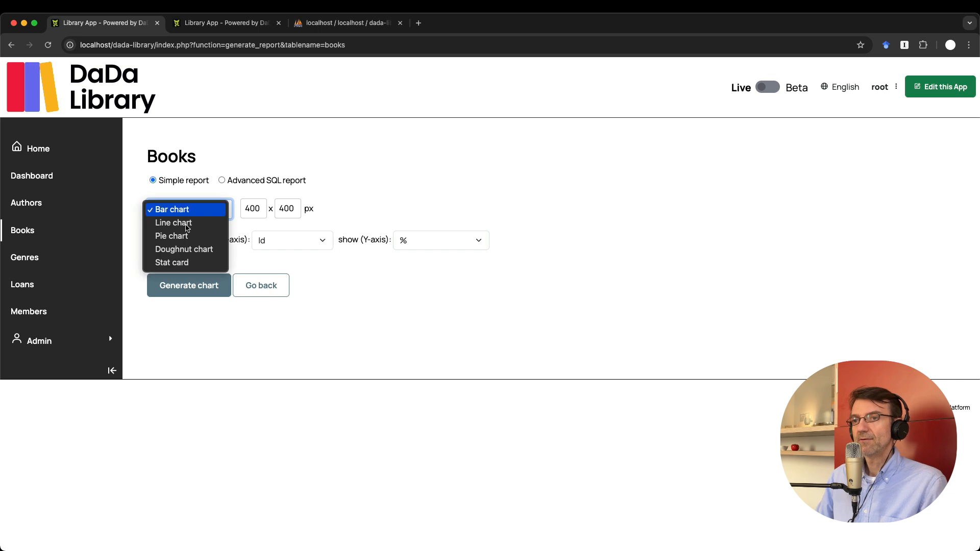
pyautogui.click(184, 262)
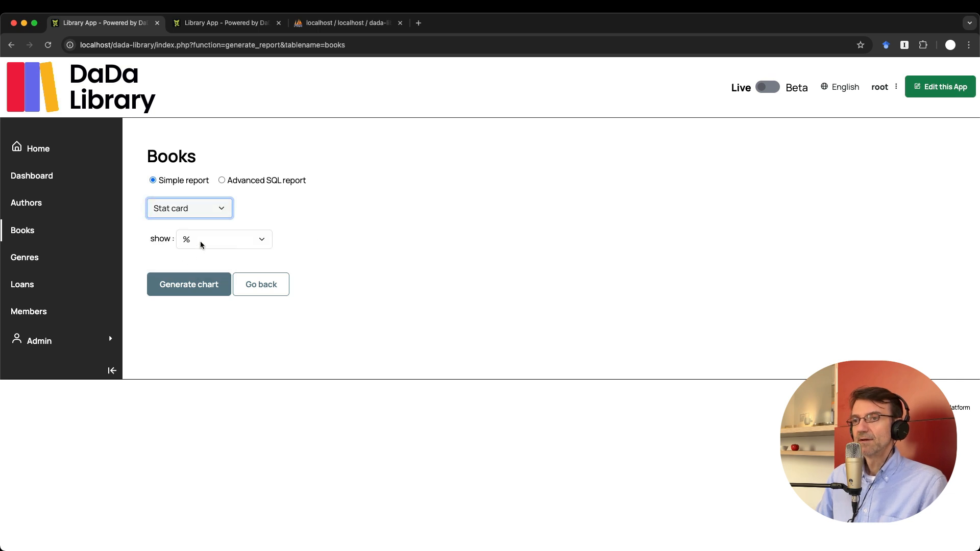
pyautogui.click(208, 237)
pyautogui.click(209, 252)
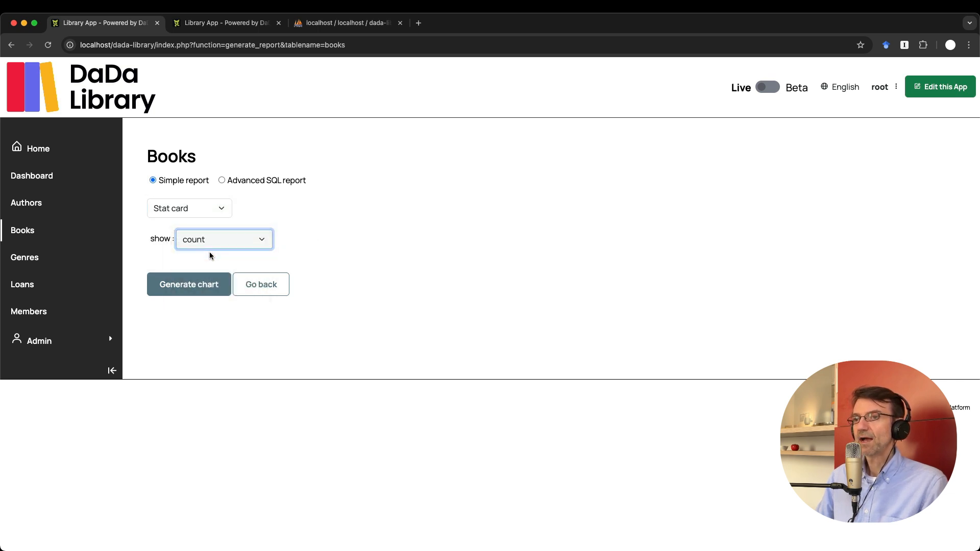
pyautogui.click(205, 286)
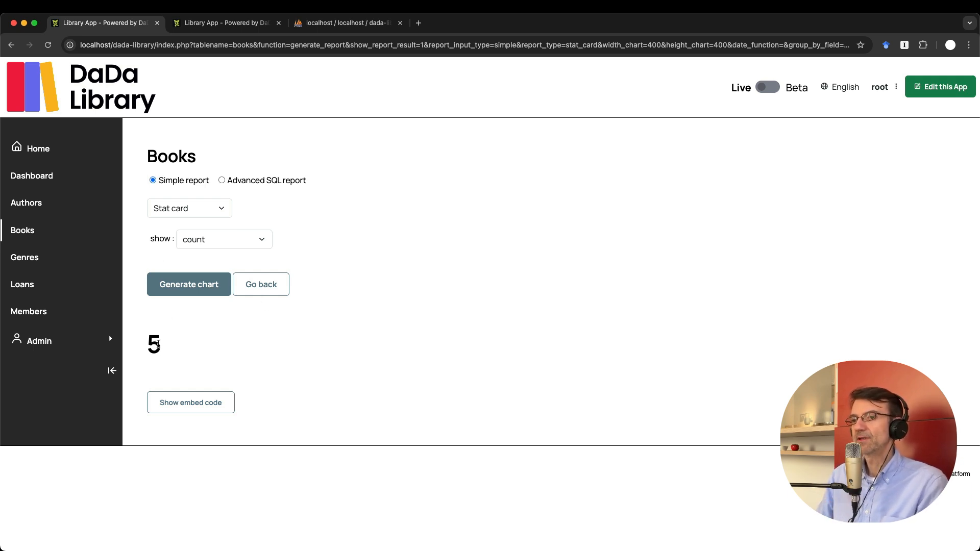
# Show the embed code for the Books count stat card and look it over
pyautogui.click(194, 403)
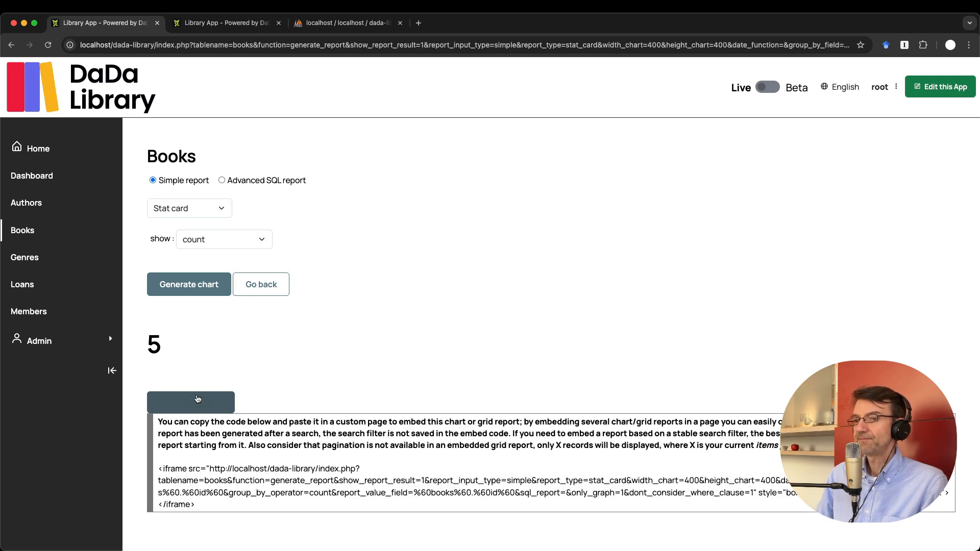
pyautogui.scroll(-1, 179, 332)
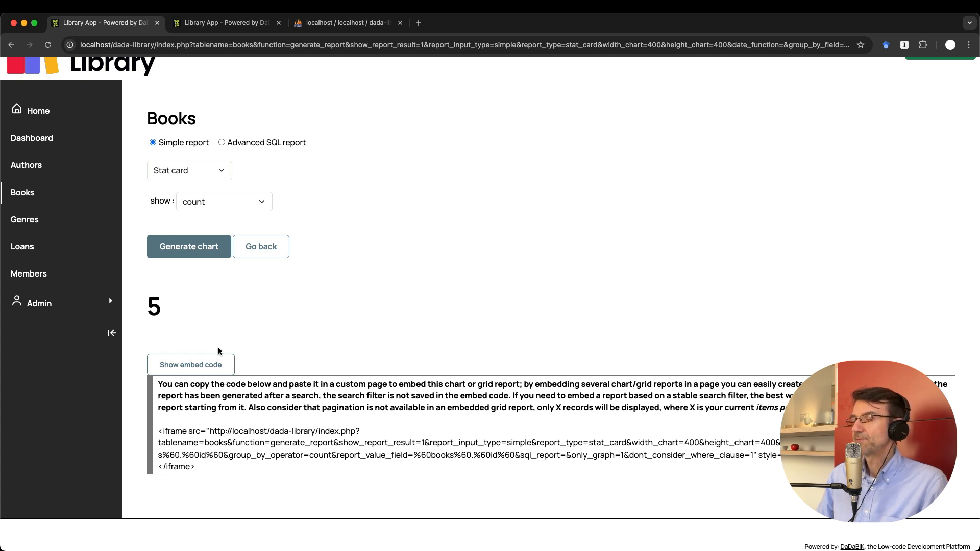
pyautogui.scroll(2, 218, 349)
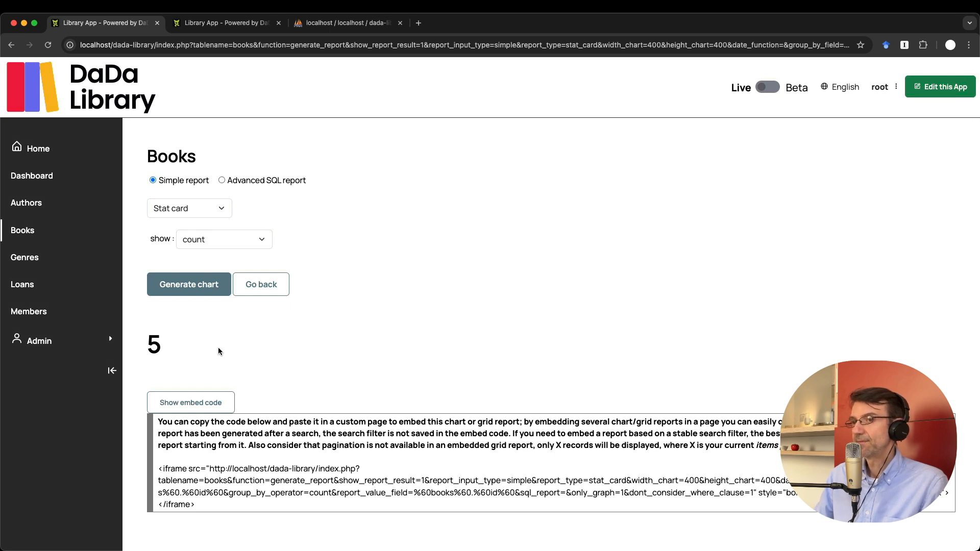
# Generate a Books stat card that shows the min of Published date
pyautogui.click(225, 241)
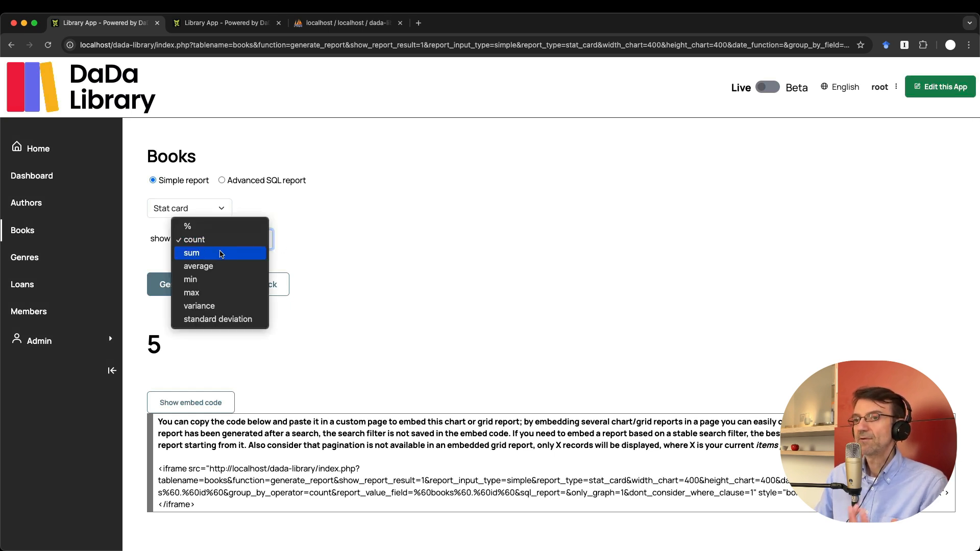
pyautogui.click(214, 279)
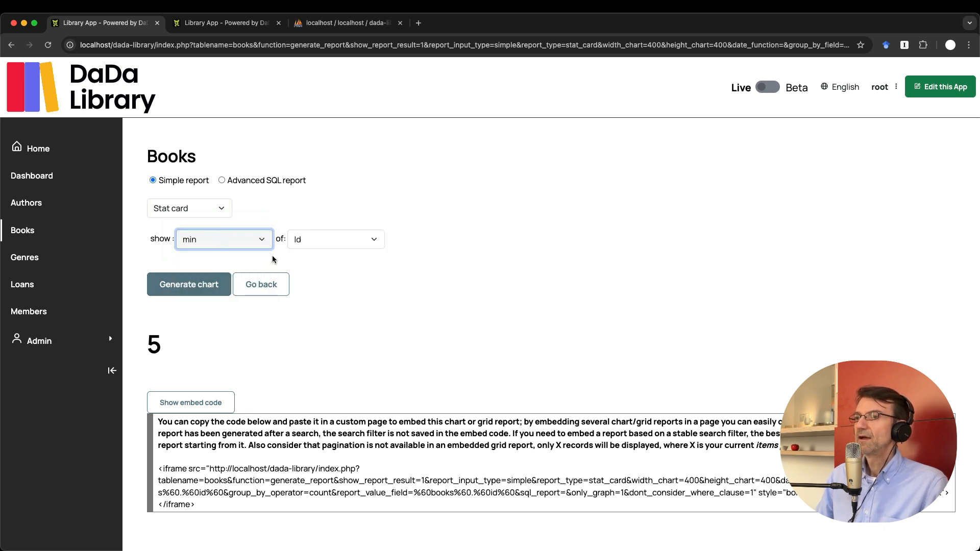
pyautogui.click(329, 241)
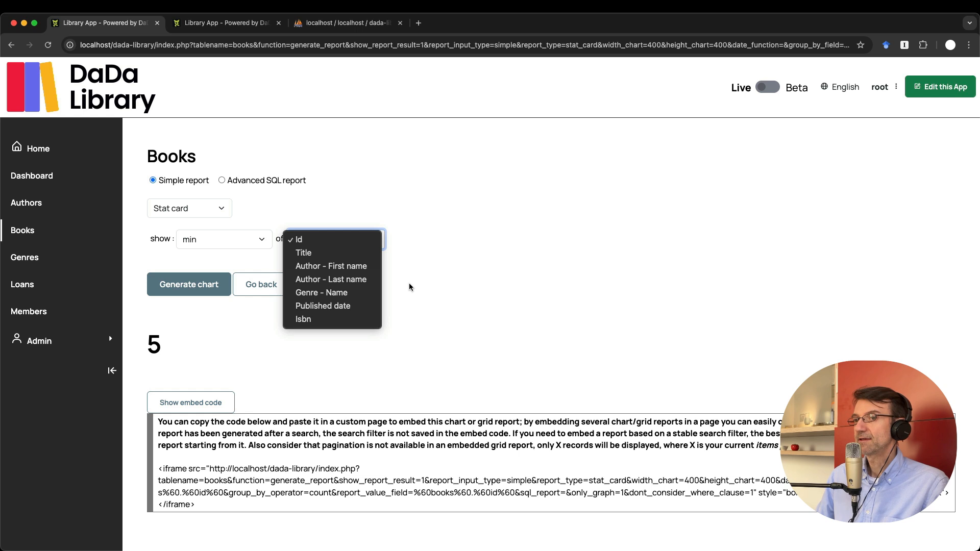
pyautogui.click(340, 307)
pyautogui.click(200, 288)
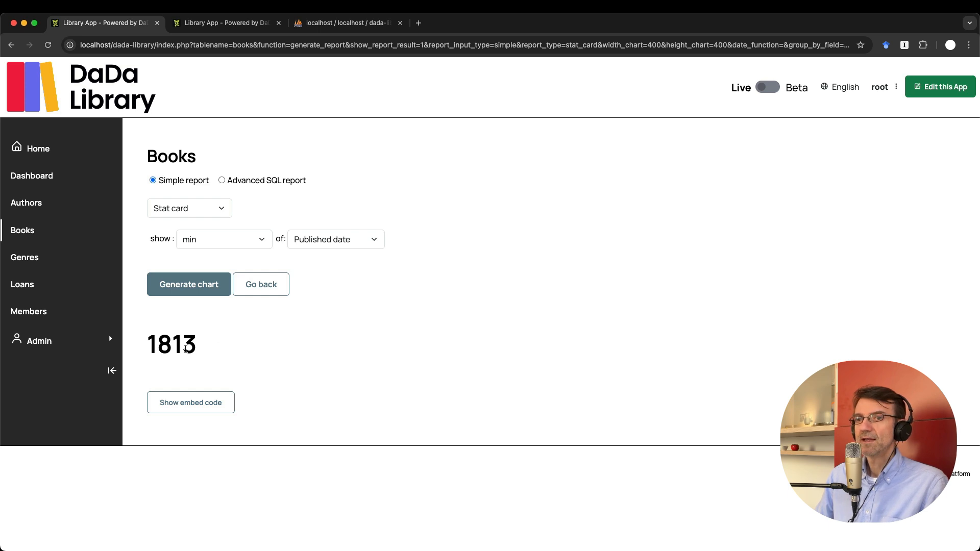
# Start a chart report for the Loans table as an Advanced SQL report of type Stat card
pyautogui.click(28, 235)
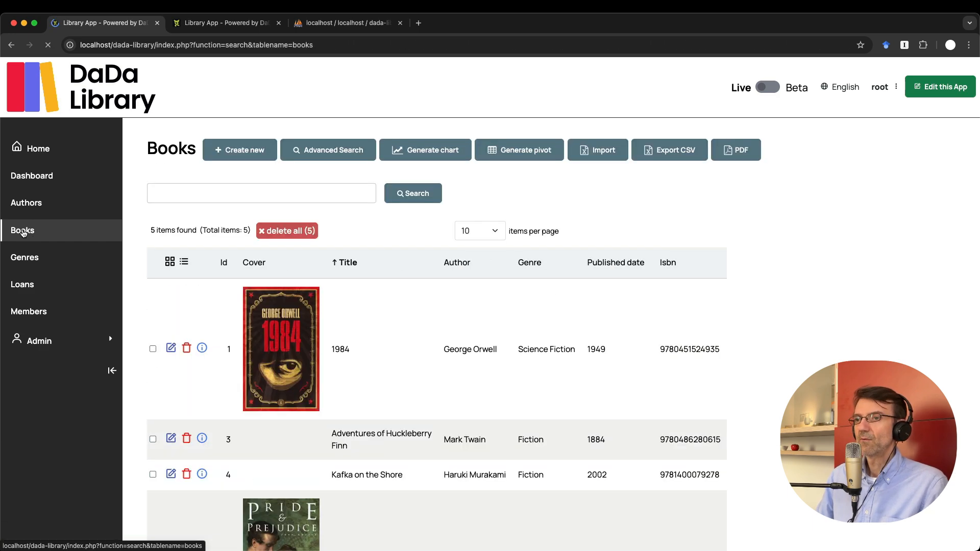
pyautogui.click(30, 287)
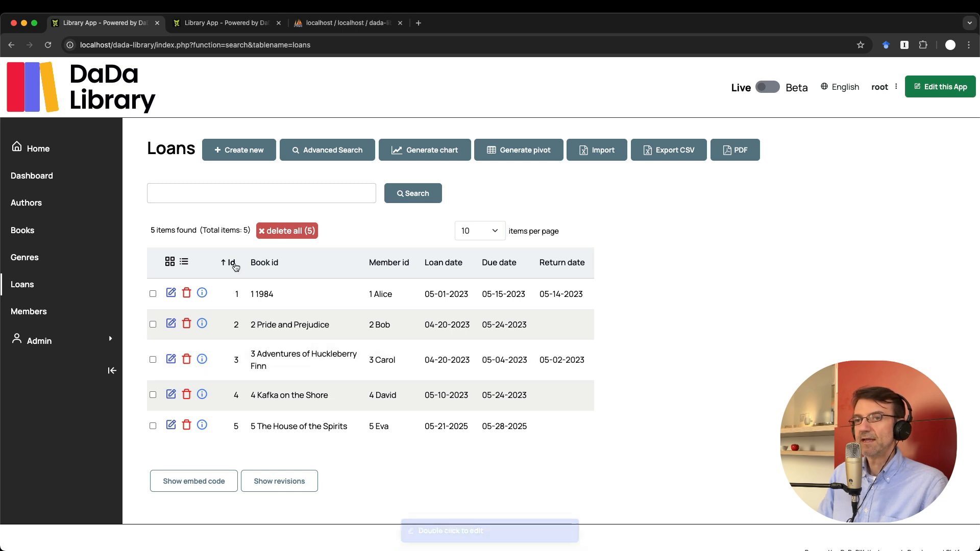
pyautogui.click(335, 152)
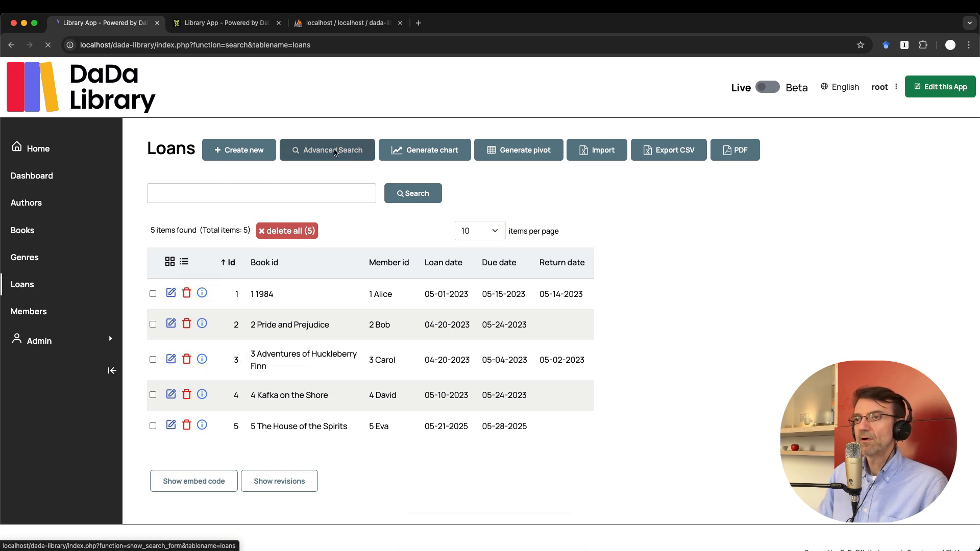
pyautogui.click(22, 284)
pyautogui.click(405, 153)
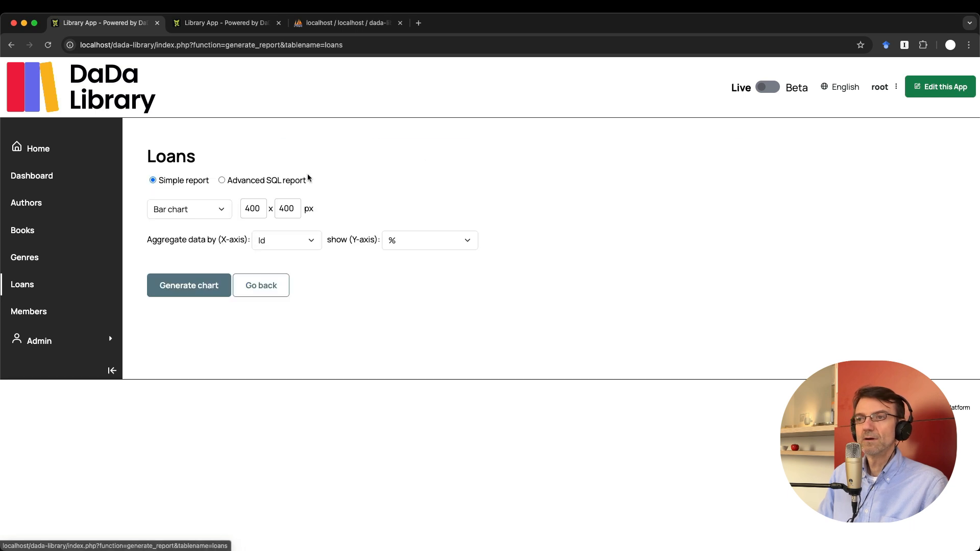
pyautogui.click(193, 209)
pyautogui.click(187, 261)
pyautogui.click(221, 179)
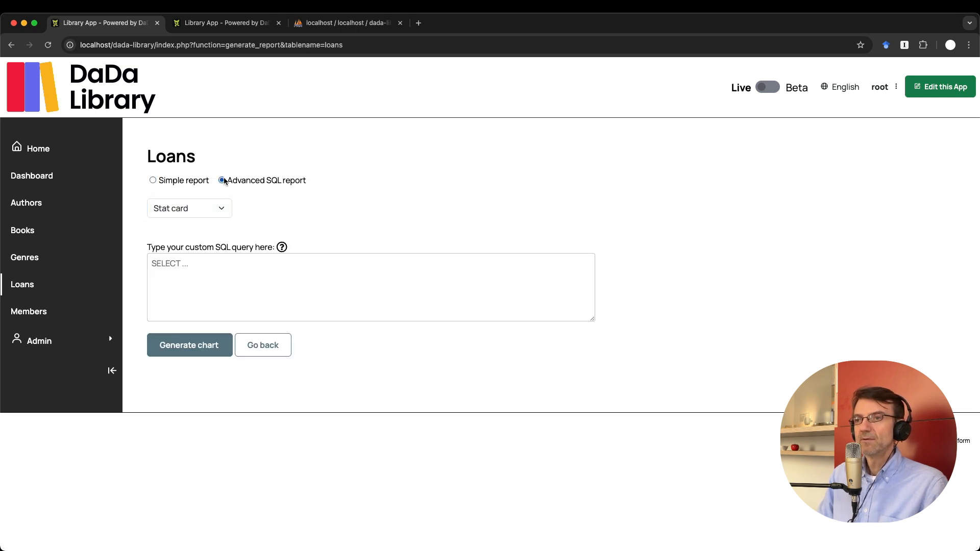
# Try to generate the Loans stat card with the query SELECT COUNT(*) FROM loans WHERE date_loan = CURDATE(), then return to the report form
pyautogui.click(279, 283)
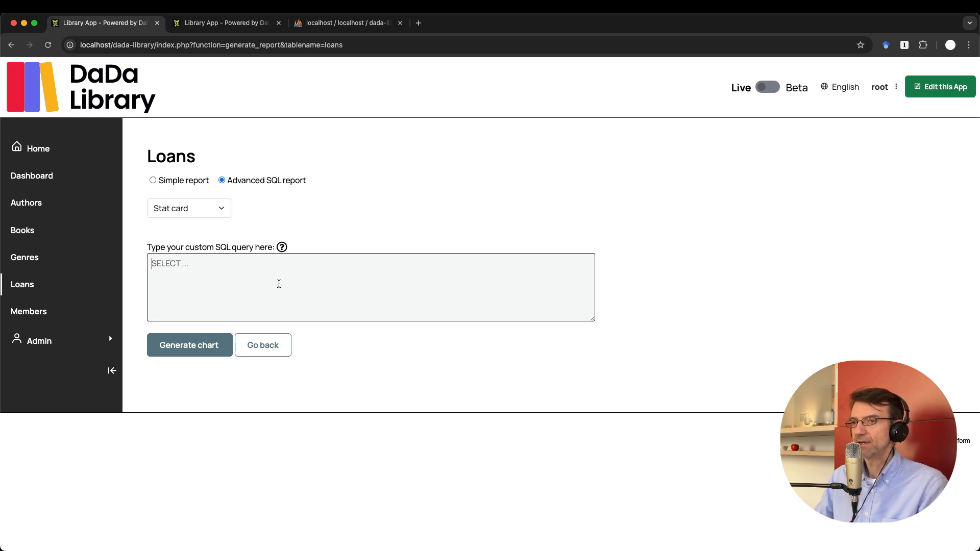
pyautogui.write('S')
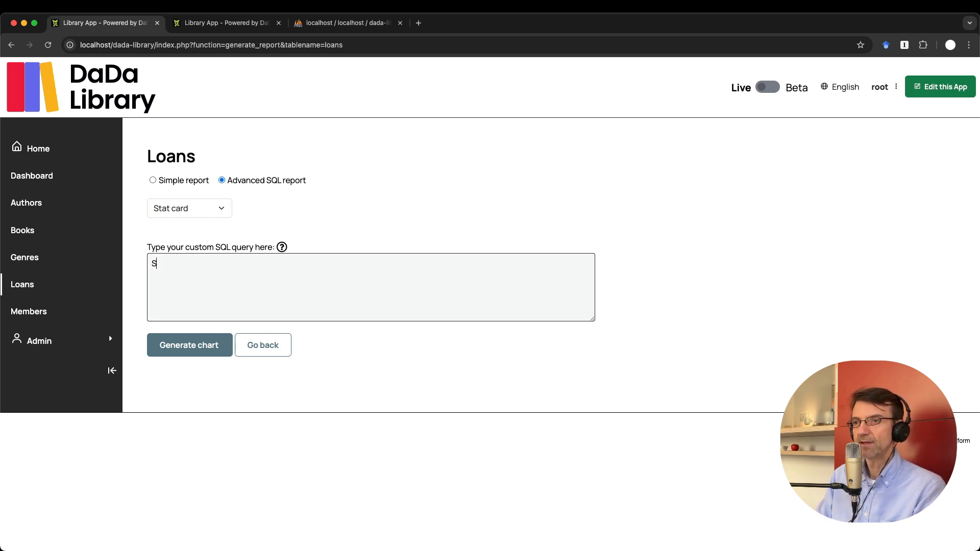
pyautogui.write('ELECT COUNT()')
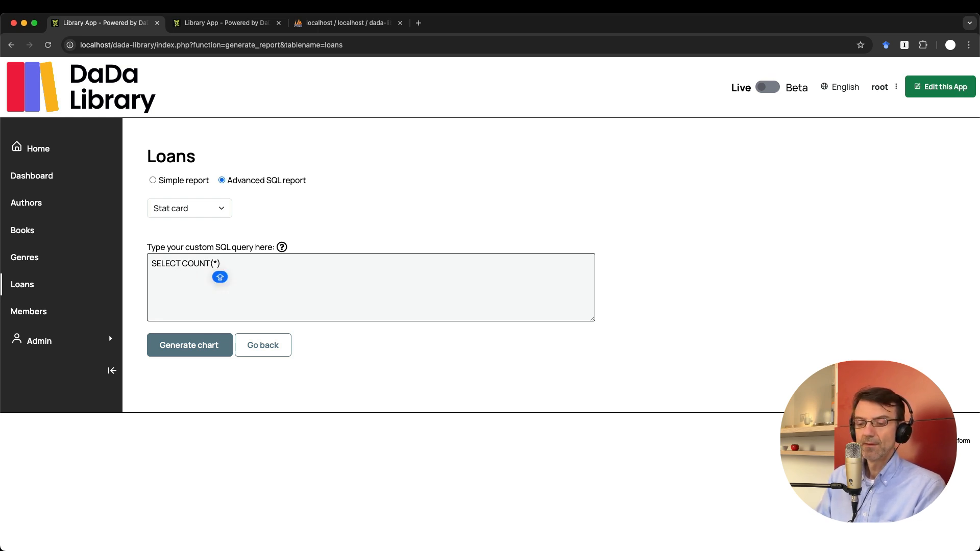
pyautogui.write('FROM ')
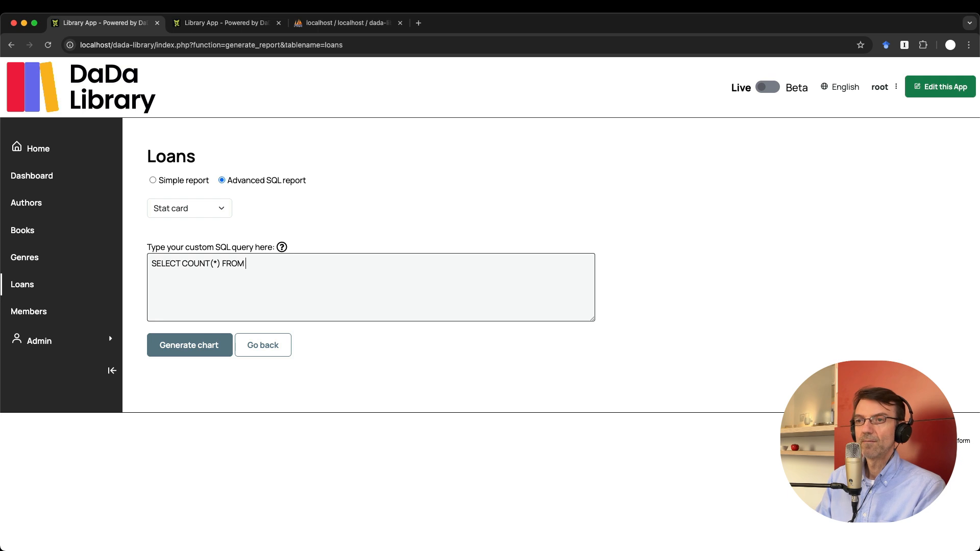
pyautogui.write('loans ')
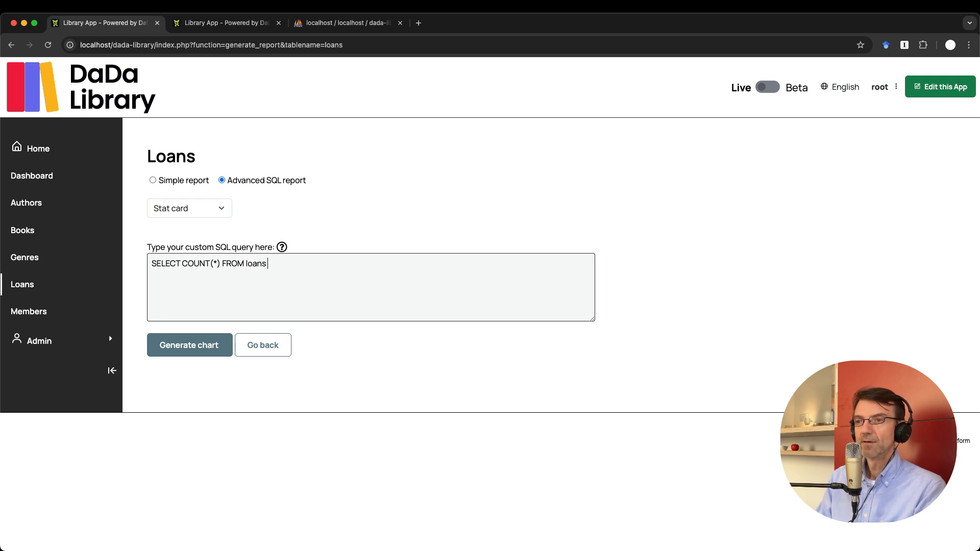
pyautogui.write('WHERE date_lo')
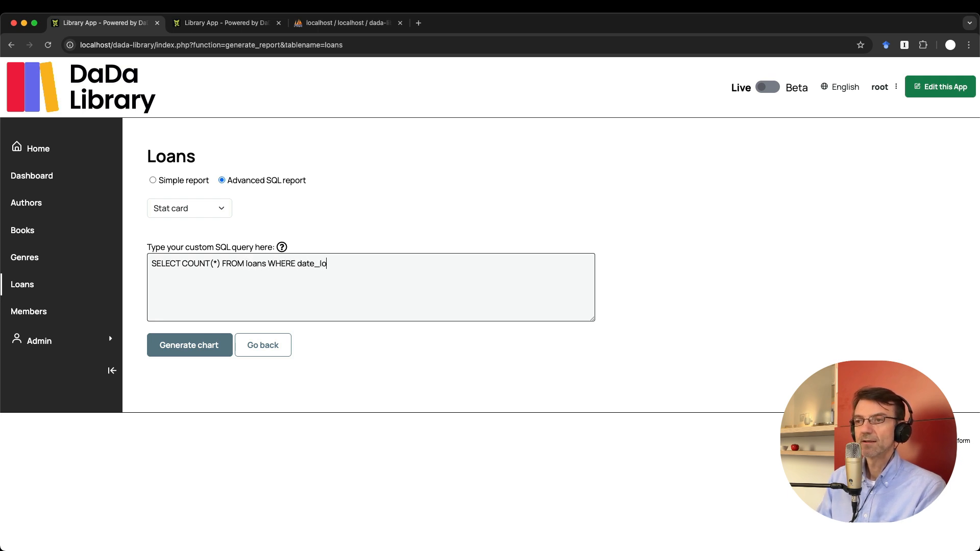
pyautogui.write('an = CURDATE()()')
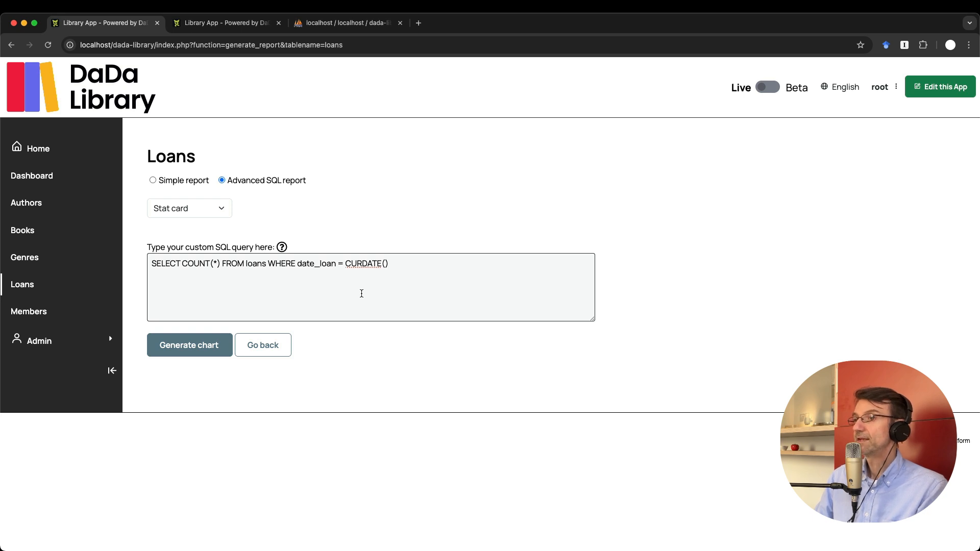
pyautogui.click(197, 352)
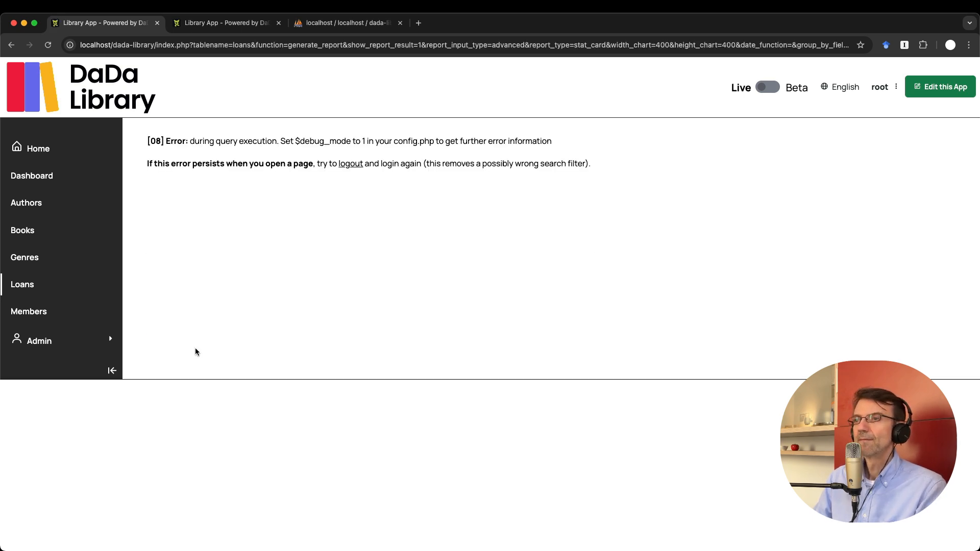
pyautogui.click(11, 45)
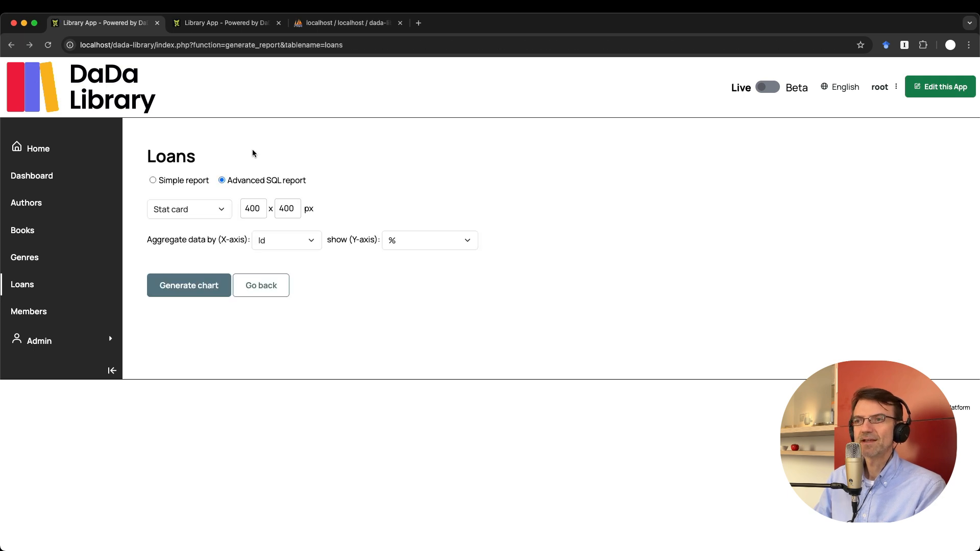
# Generate the Loans stat card as an Advanced SQL report with the query SELECT COUNT(*) FROM loans WHERE loan_date = CURDATE()
pyautogui.click(221, 181)
pyautogui.click(297, 273)
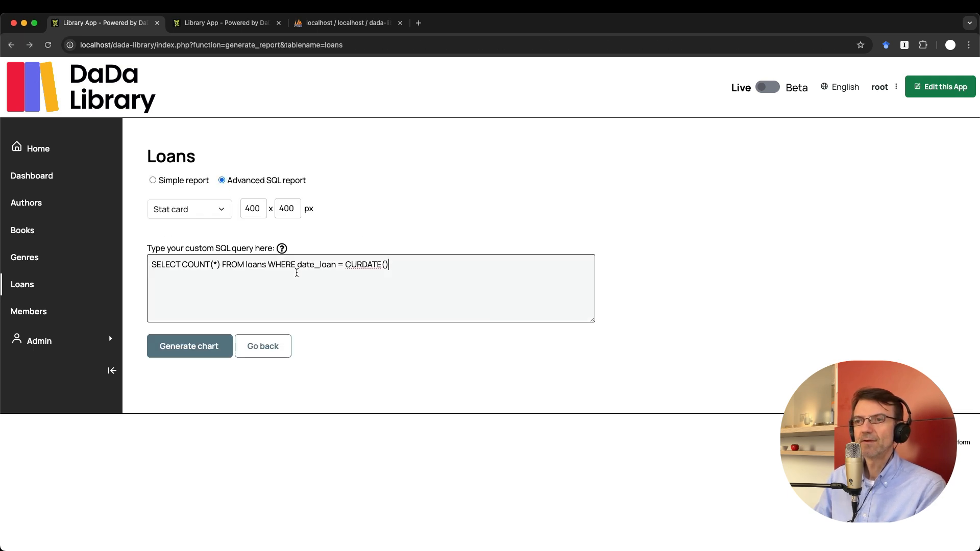
pyautogui.doubleClick(315, 264)
pyautogui.write('loan_date')
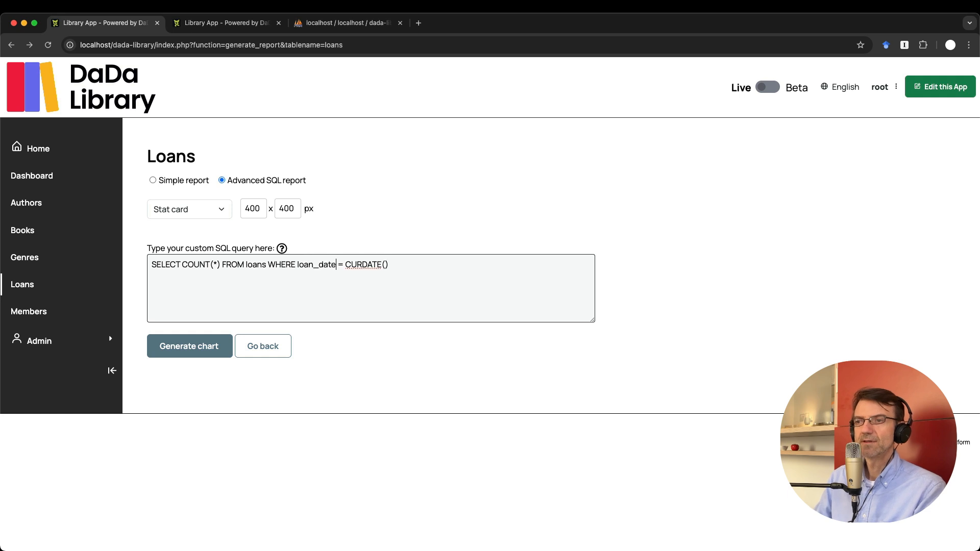
pyautogui.click(192, 344)
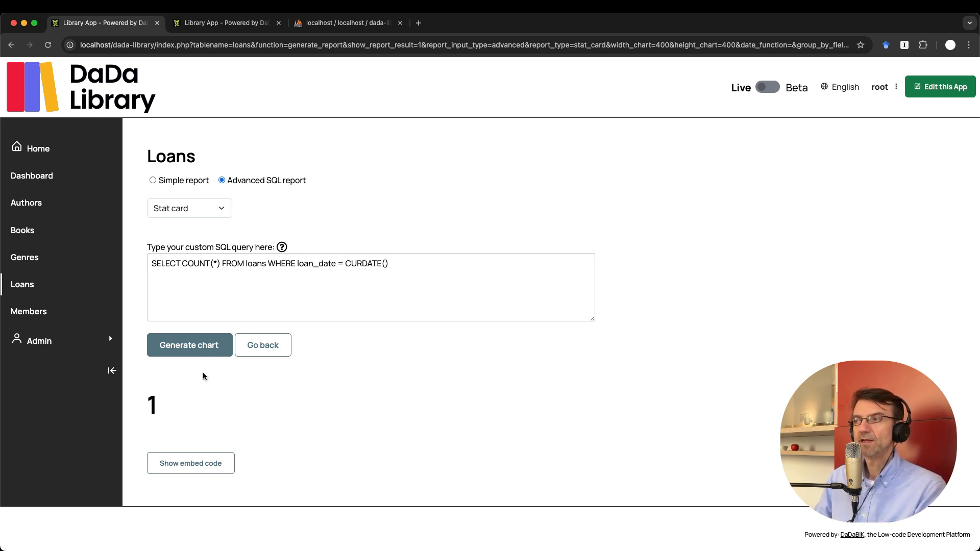
# View the Dashboard with its Number of Books card, and open the chart report form for the Books table
pyautogui.click(15, 184)
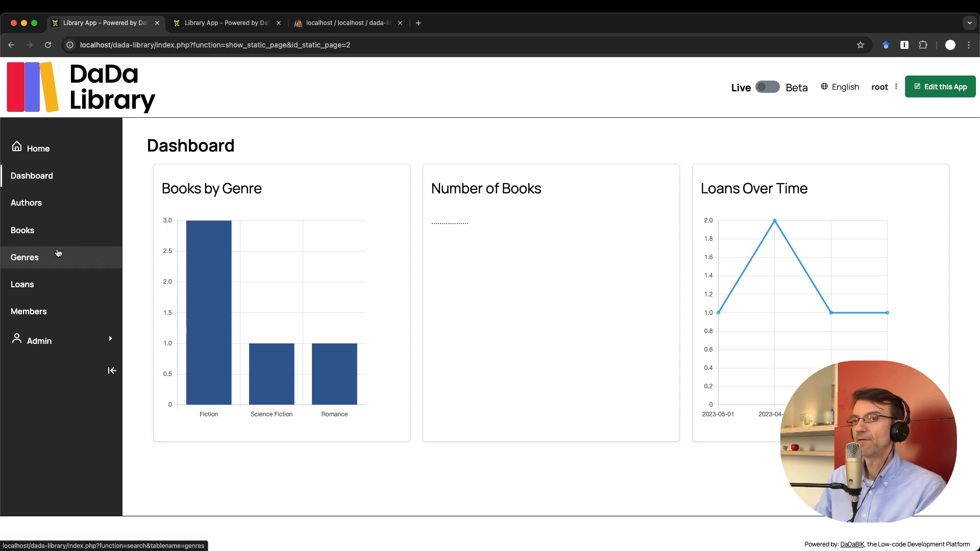
pyautogui.click(46, 230)
pyautogui.click(345, 158)
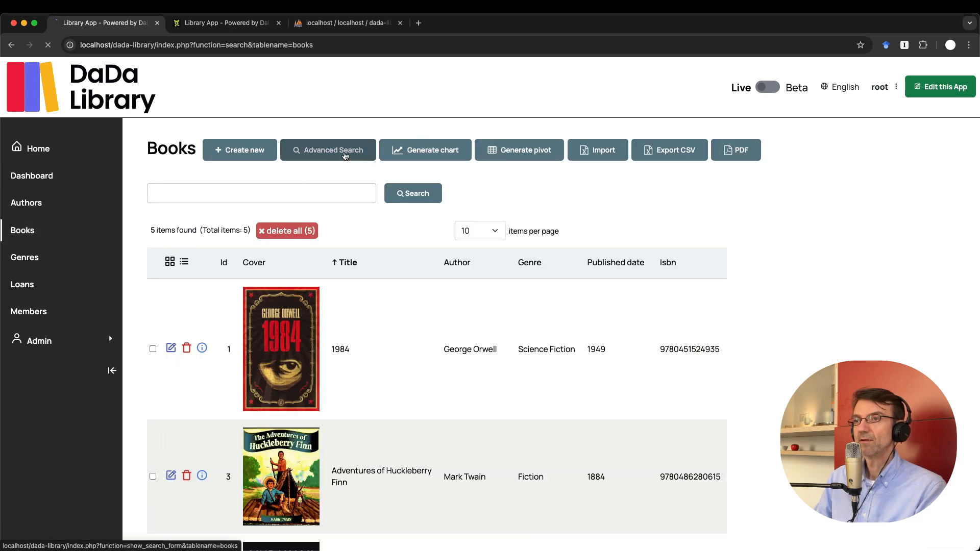
pyautogui.click(45, 230)
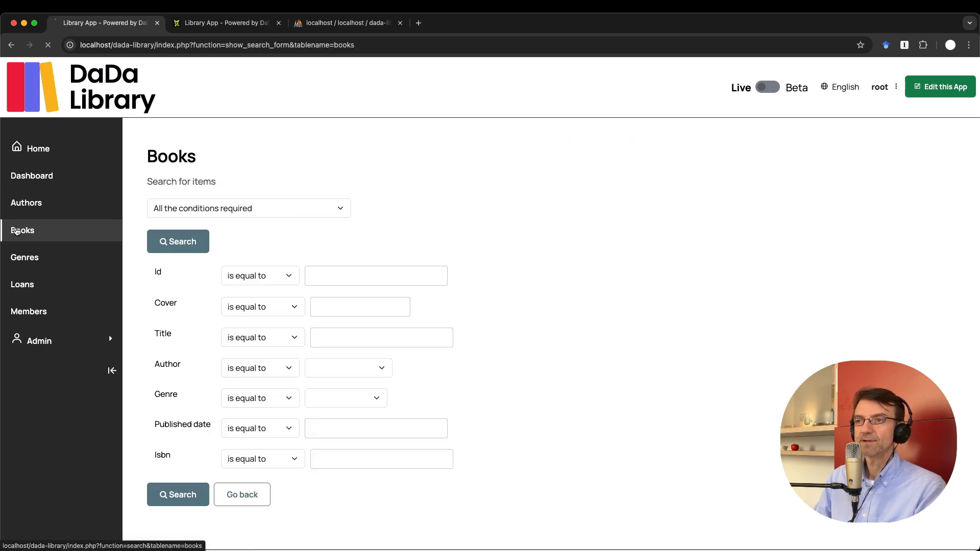
pyautogui.click(442, 148)
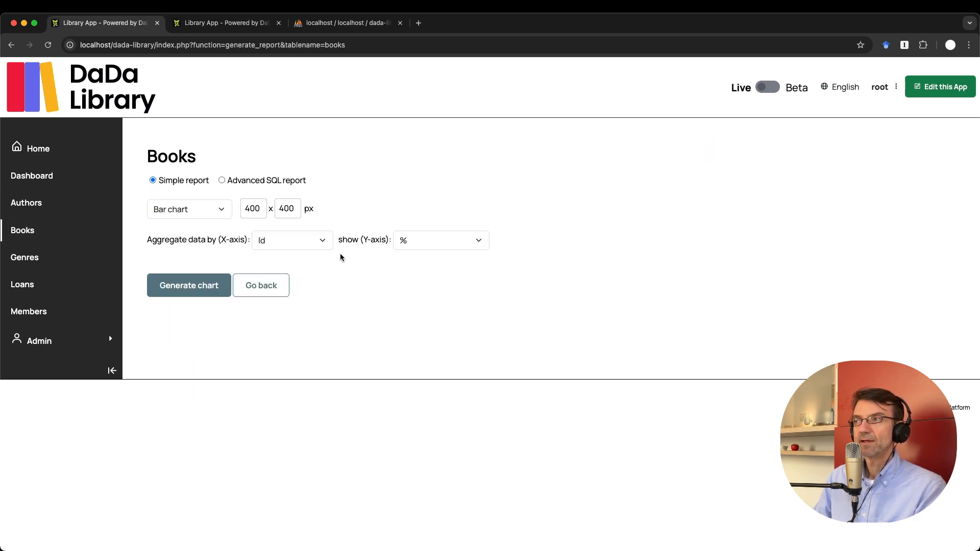
# Generate a simple Books report of type Stat card that shows the count
pyautogui.click(200, 214)
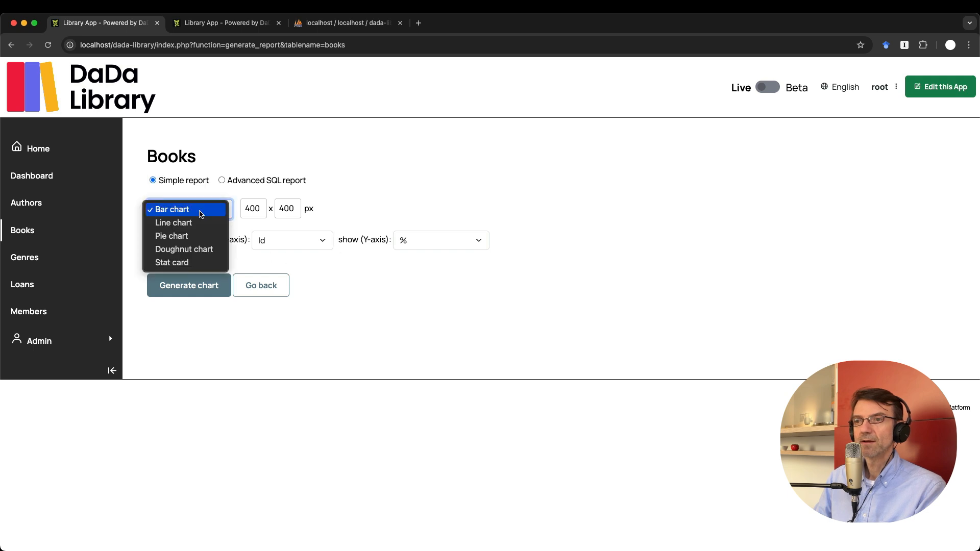
pyautogui.click(188, 260)
pyautogui.click(228, 240)
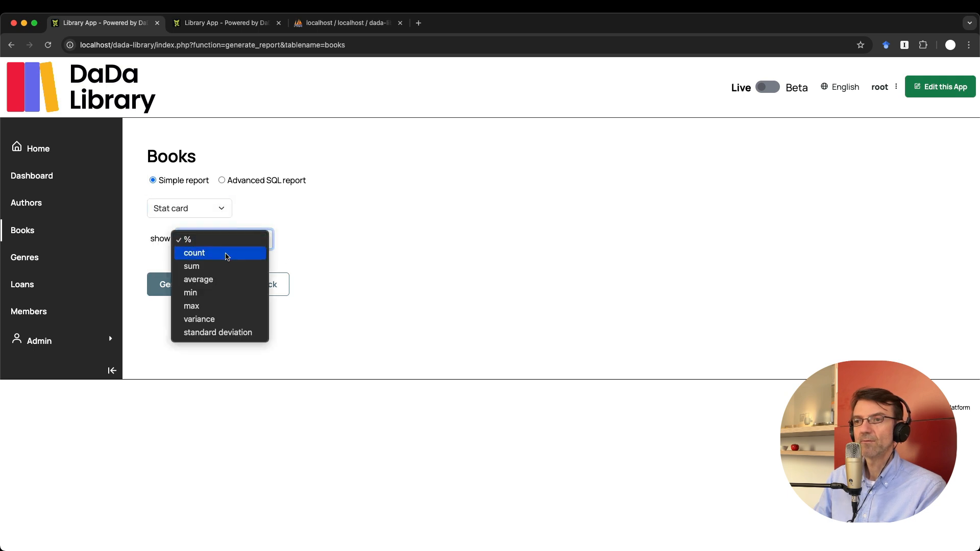
pyautogui.click(225, 253)
pyautogui.click(197, 283)
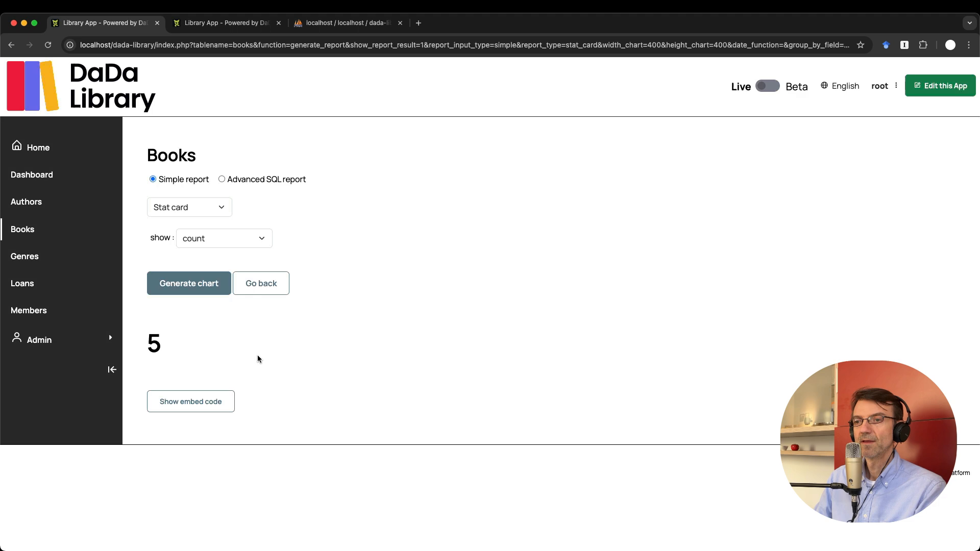
# Show the embed code of the Books count stat card and copy the complete iframe snippet
pyautogui.click(197, 403)
pyautogui.scroll(-2, 166, 418)
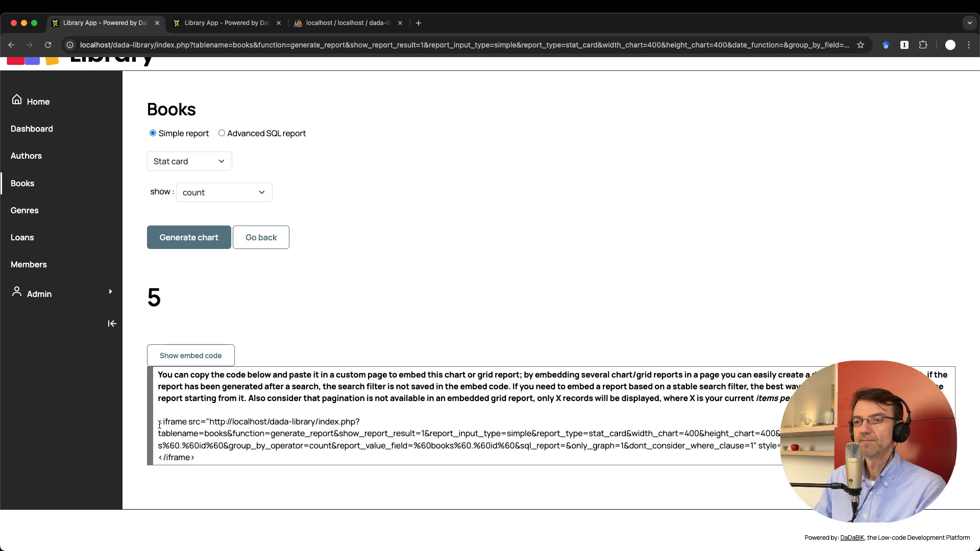
pyautogui.moveTo(159, 421); pyautogui.dragTo(238, 466)
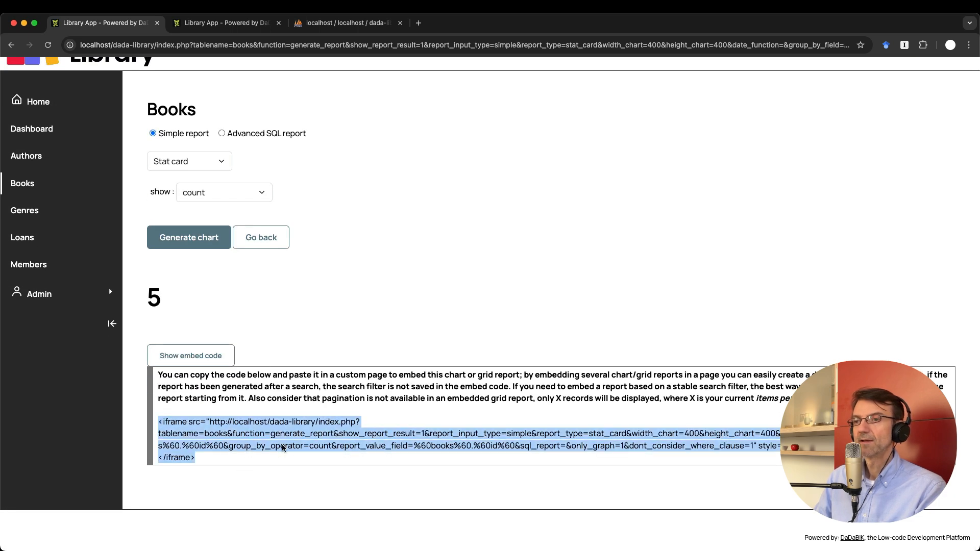
# In the DaDaBIK dev area, list the custom pages and show the HTML content of the Dashboard page
pyautogui.click(208, 22)
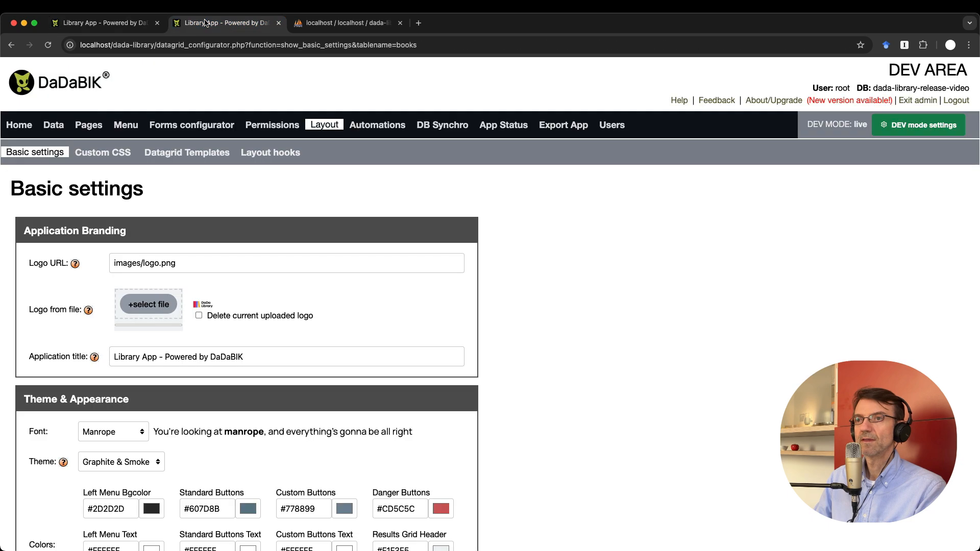
pyautogui.click(91, 125)
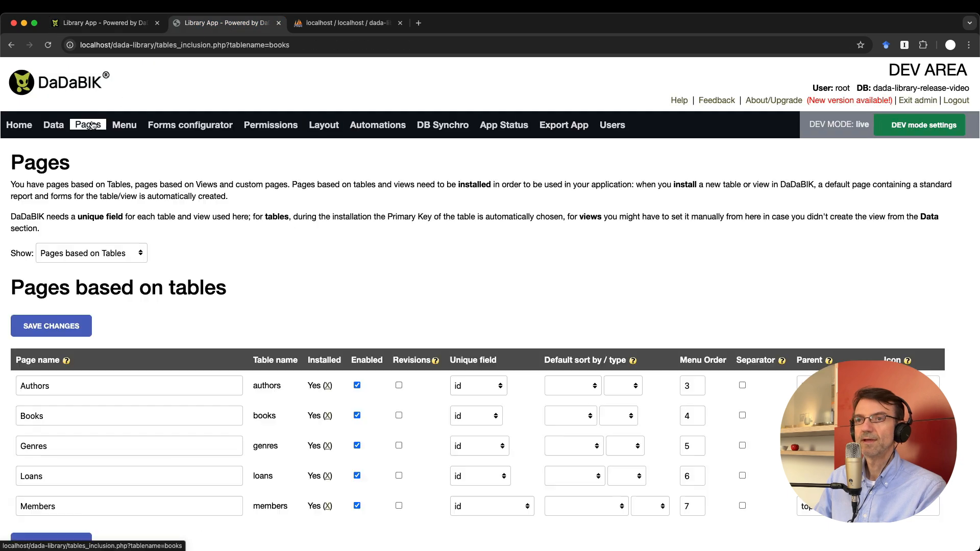
pyautogui.click(101, 256)
pyautogui.click(92, 307)
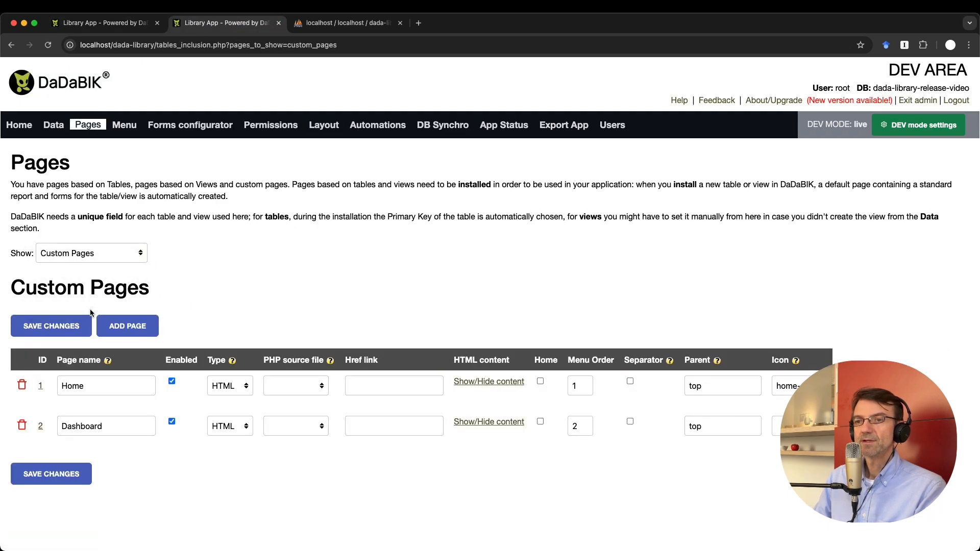
pyautogui.click(464, 423)
pyautogui.scroll(-6, 459, 306)
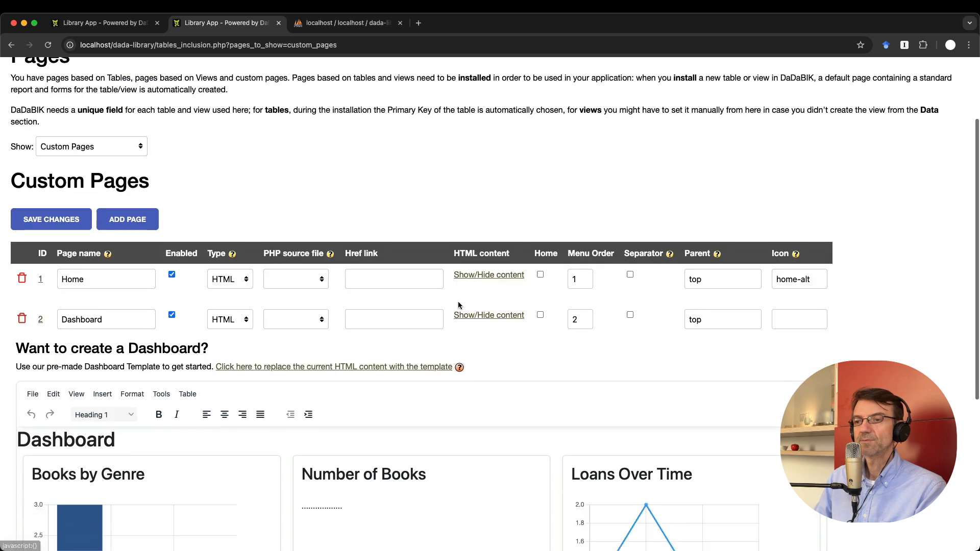
pyautogui.scroll(2, 350, 293)
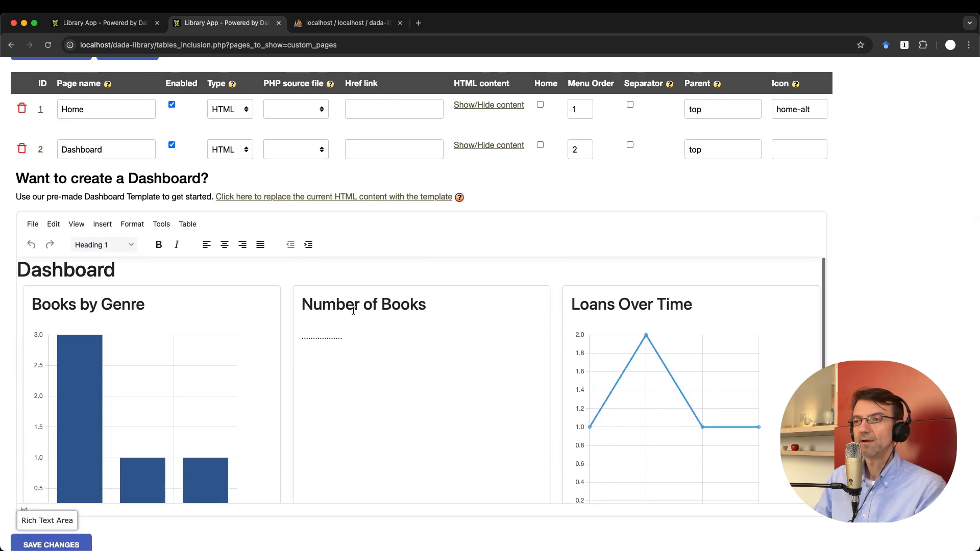
# In the Dashboard page's source code, replace the dotted placeholder under the Number of Books heading with the copied stat card iframe and save the code
pyautogui.click(315, 335)
pyautogui.moveTo(313, 335); pyautogui.dragTo(335, 338)
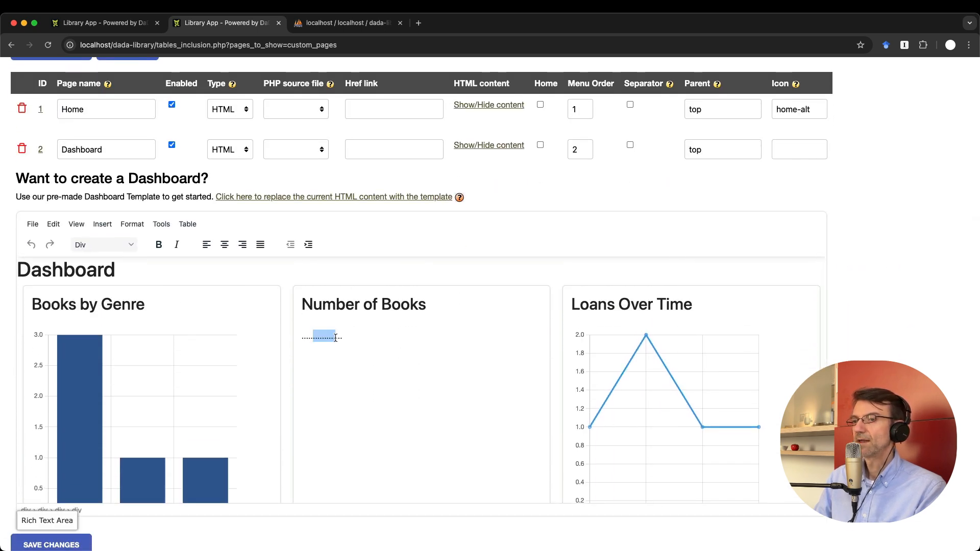
pyautogui.click(161, 225)
pyautogui.click(184, 241)
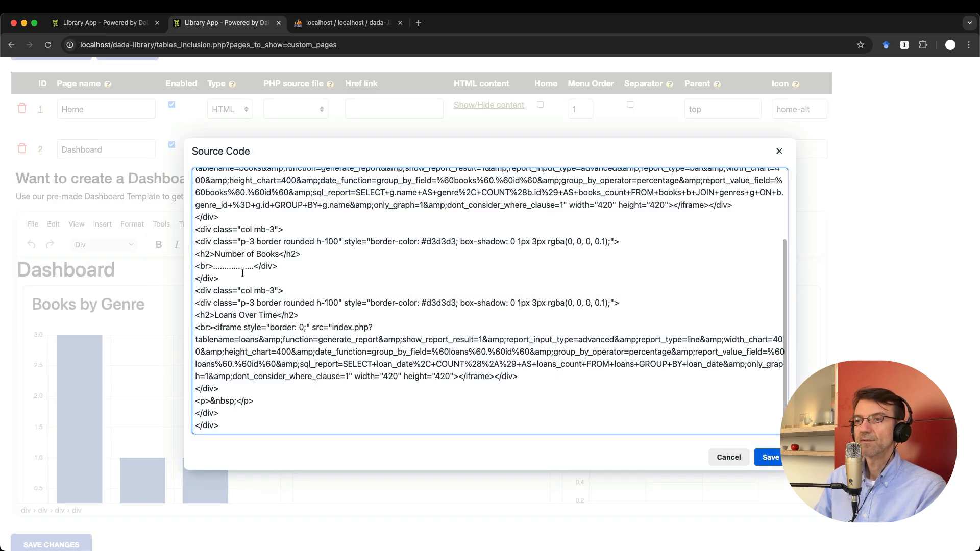
pyautogui.press('BackSpace')
pyautogui.press('BackSpace')
pyautogui.press('BackSpace')
pyautogui.press('BackSpace')
pyautogui.press('BackSpace')
pyautogui.press('BackSpace')
pyautogui.press('BackSpace')
pyautogui.press('BackSpace')
pyautogui.press('BackSpace')
pyautogui.press('BackSpace')
pyautogui.press('BackSpace')
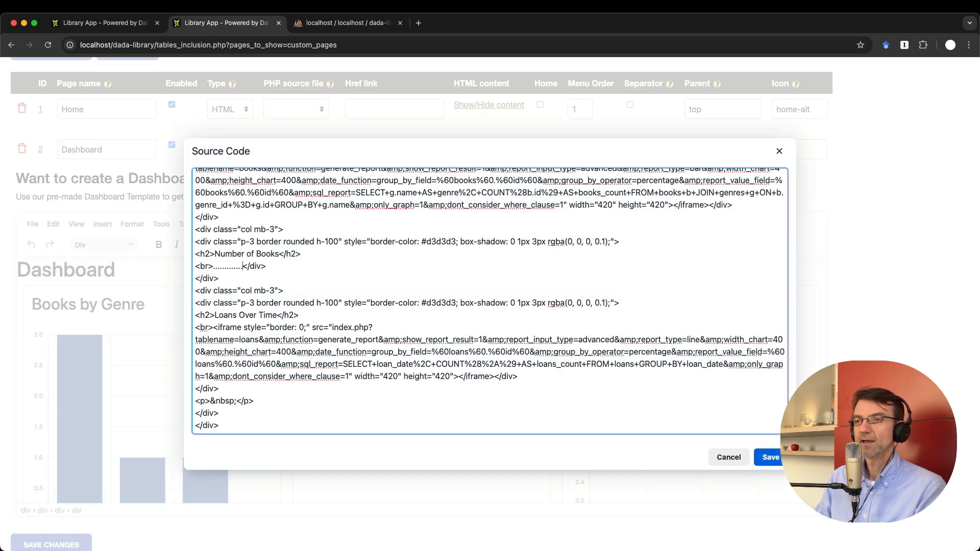
pyautogui.press('BackSpace')
pyautogui.press('BackSpace')
pyautogui.press('BackSpace')
pyautogui.press('BackSpace')
pyautogui.press('BackSpace')
pyautogui.press('BackSpace')
pyautogui.write('<iframe src="http://localhost/dada-library/index.php?tablename=books&function=generate_report&show_report_result=1&report_input_type=simple&report_type=stat_card&width_chart=400&height_chart=400&date_function=&group_by_field=%60books%60.%60id%60&group_by_operator=count&report_value_field=%60books%60.%60id%60&sql_report=&only_graph=1&dont_consider_where_clause=1" style="border:0;" width="100px" height="400px"></iframe>')
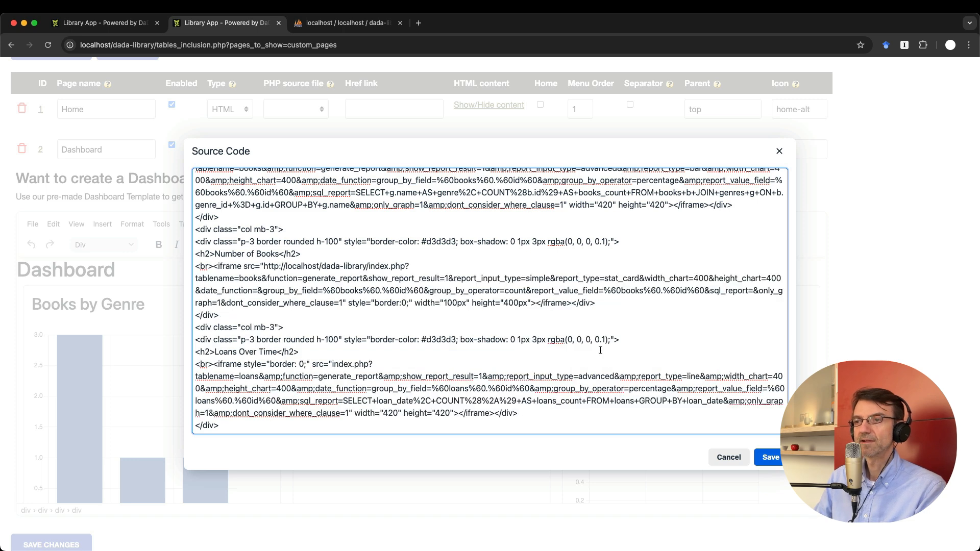
pyautogui.click(773, 457)
# Save the custom page changes and reload the Dashboard in the library app
pyautogui.scroll(-3, 51, 510)
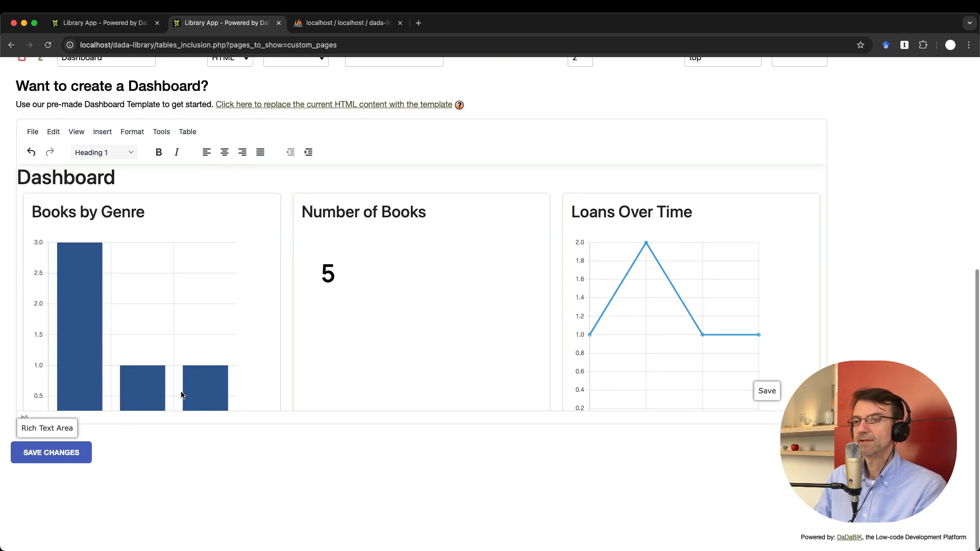
pyautogui.click(54, 455)
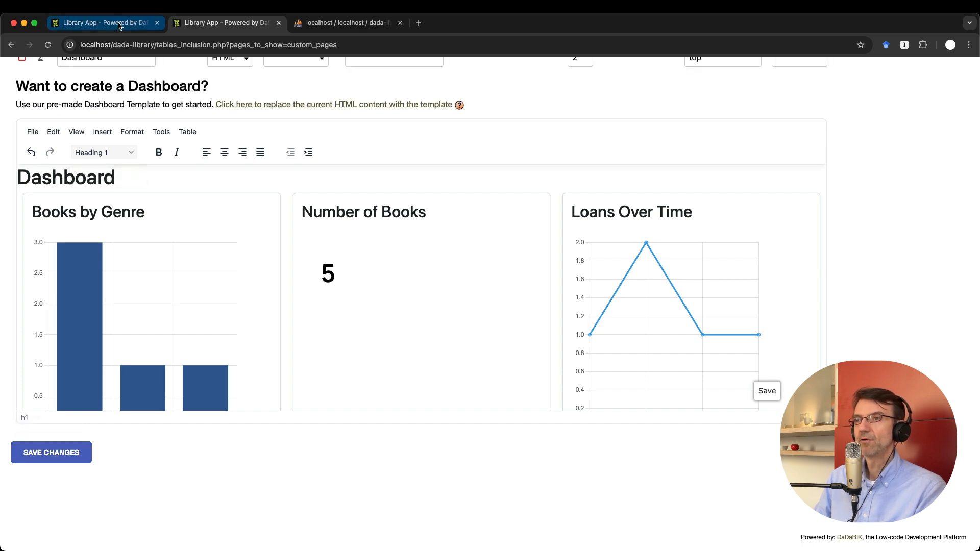
pyautogui.click(117, 22)
pyautogui.click(45, 128)
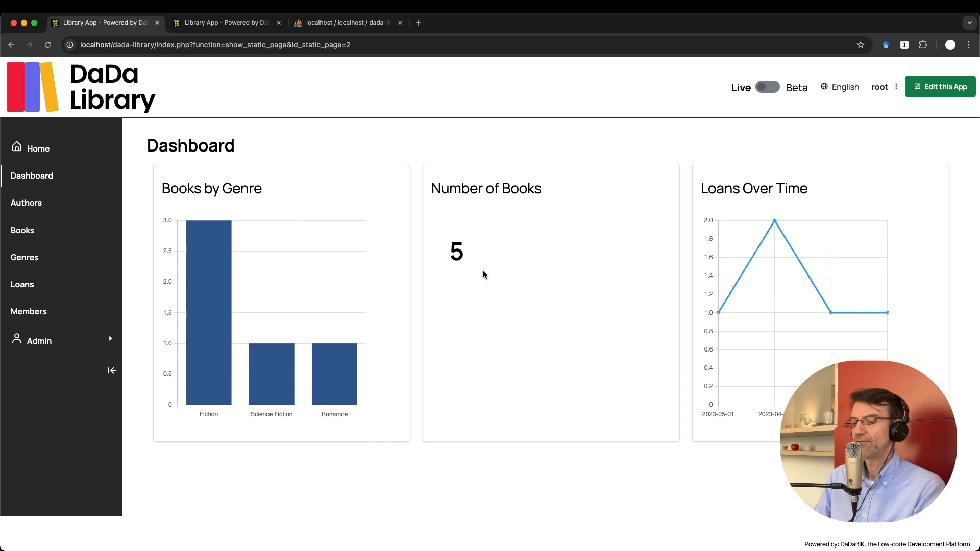
pyautogui.press('super+r')
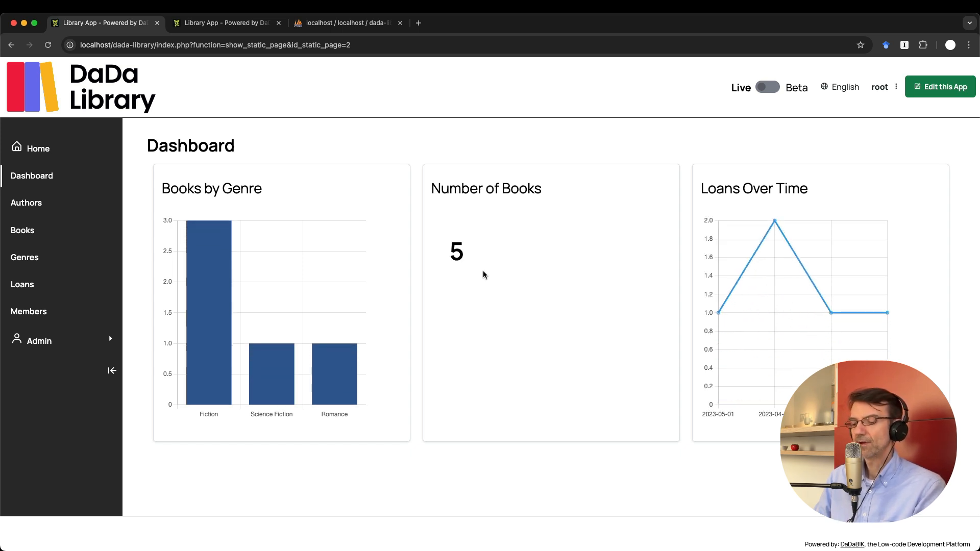
pyautogui.press('super+r')
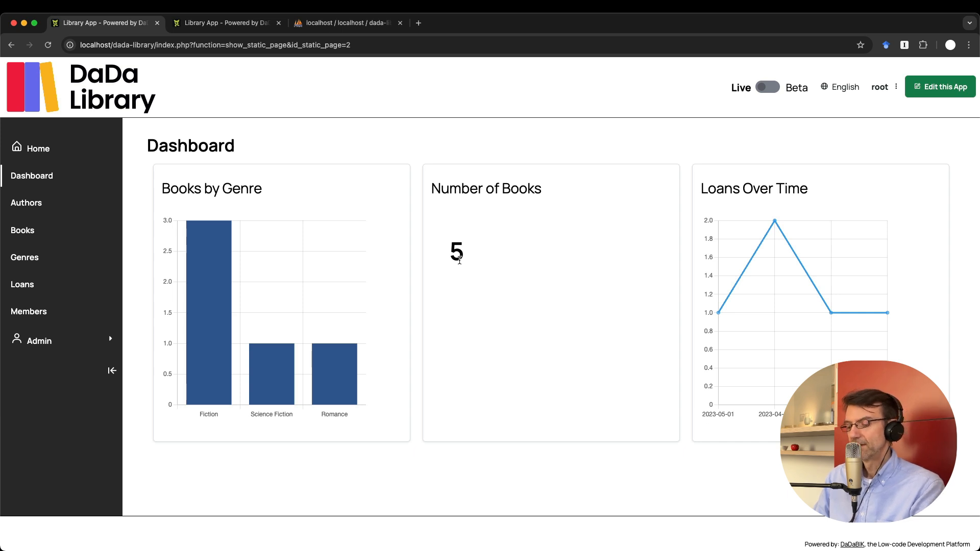
# Inspect the number in the Number of Books card with the browser developer tools to find its CSS class, and close the tools
pyautogui.press('super+alt+j')
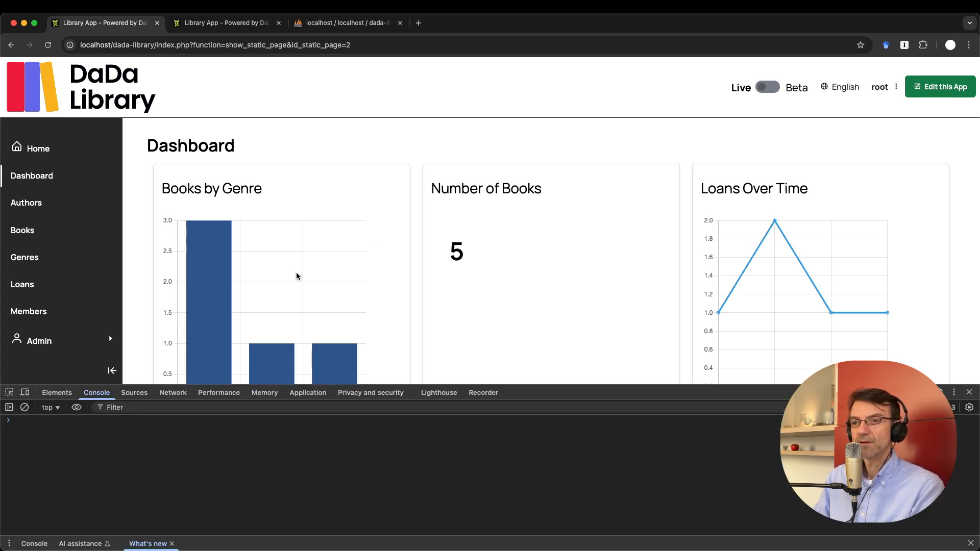
pyautogui.scroll(-1, 290, 274)
pyautogui.press('super+shift+c')
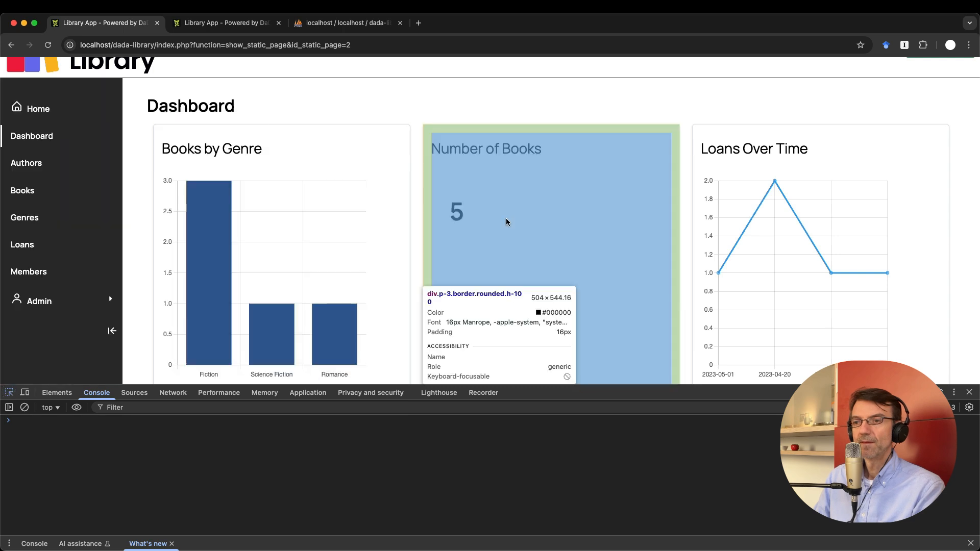
pyautogui.click(460, 217)
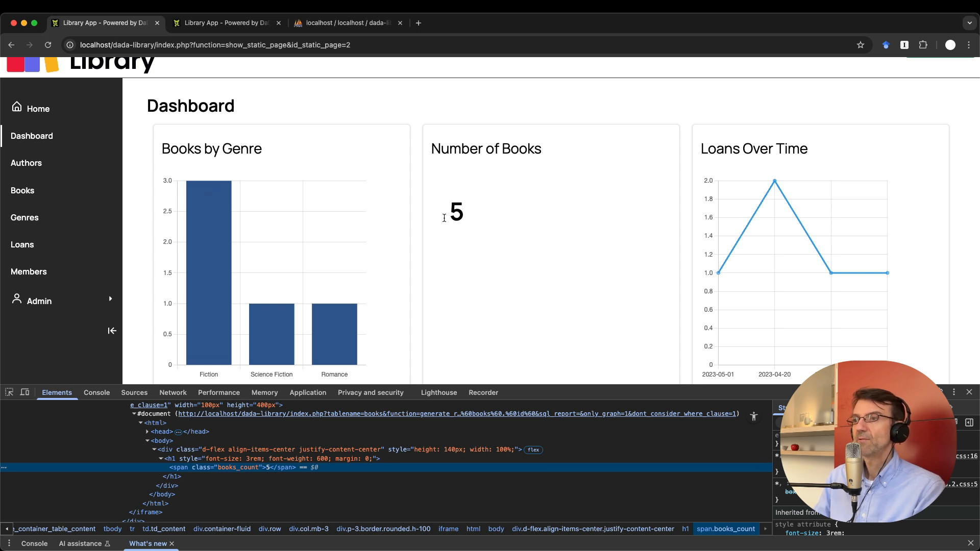
pyautogui.click(971, 392)
# Return to the dev area and open the Custom CSS page of the layout settings
pyautogui.click(242, 25)
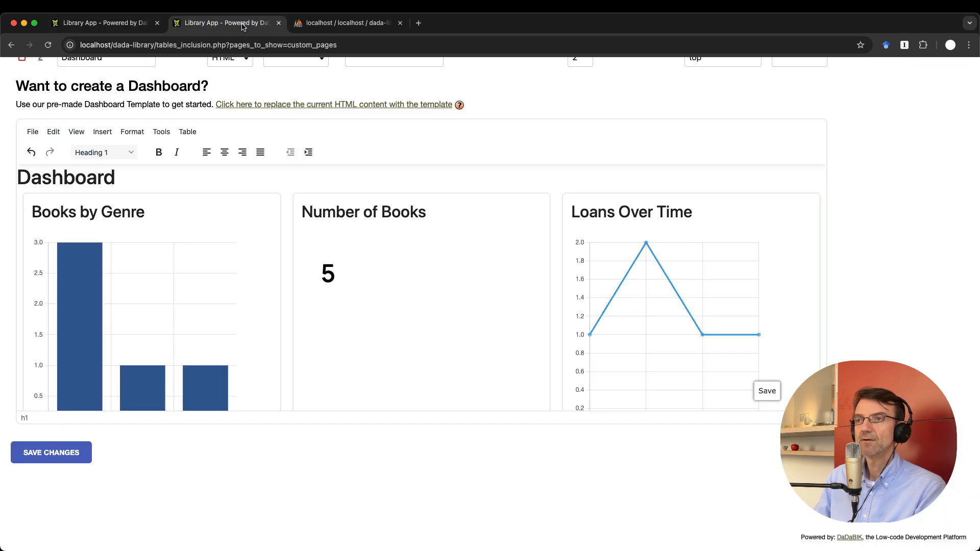
pyautogui.scroll(7, 300, 161)
pyautogui.click(329, 129)
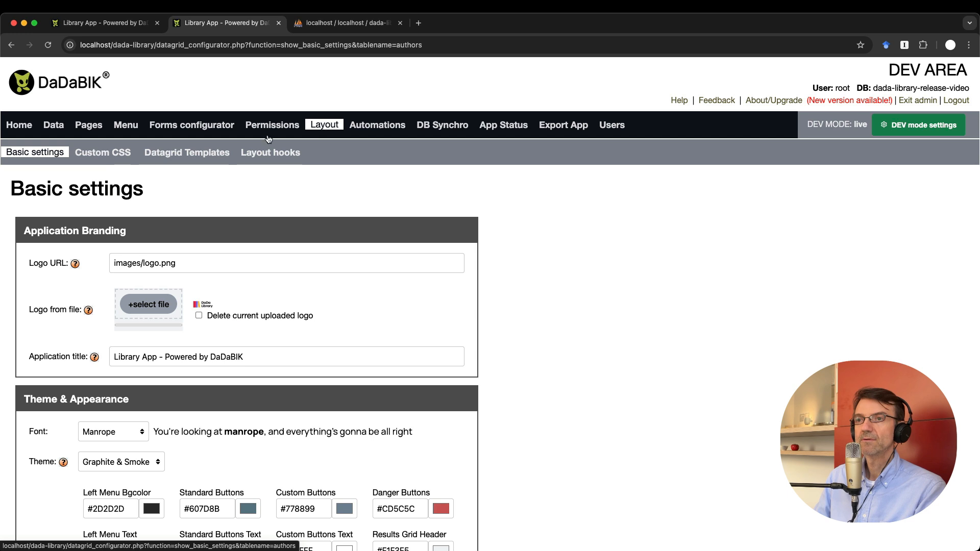
pyautogui.click(97, 154)
# Write an empty .books_count rule with opening and closing braces in the custom CSS box
pyautogui.click(151, 344)
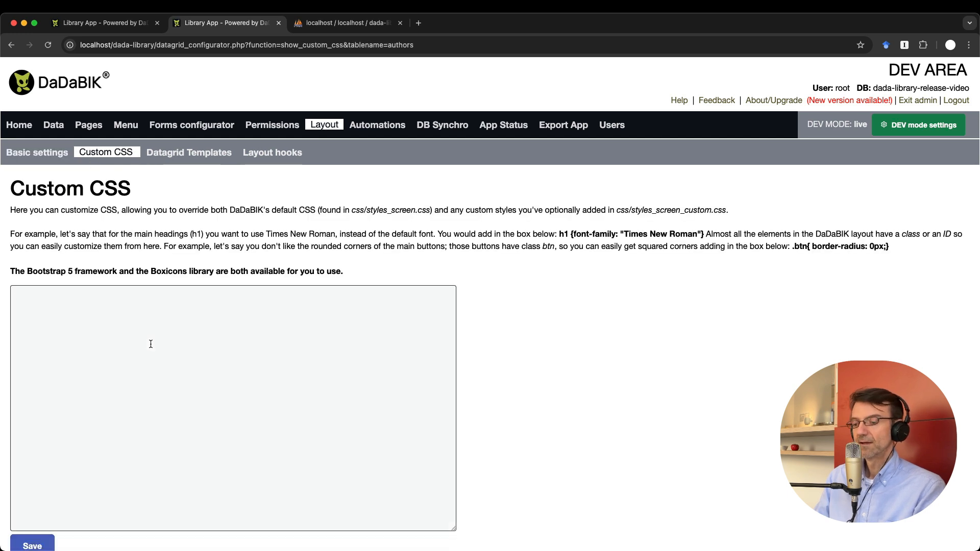
pyautogui.write('.books.')
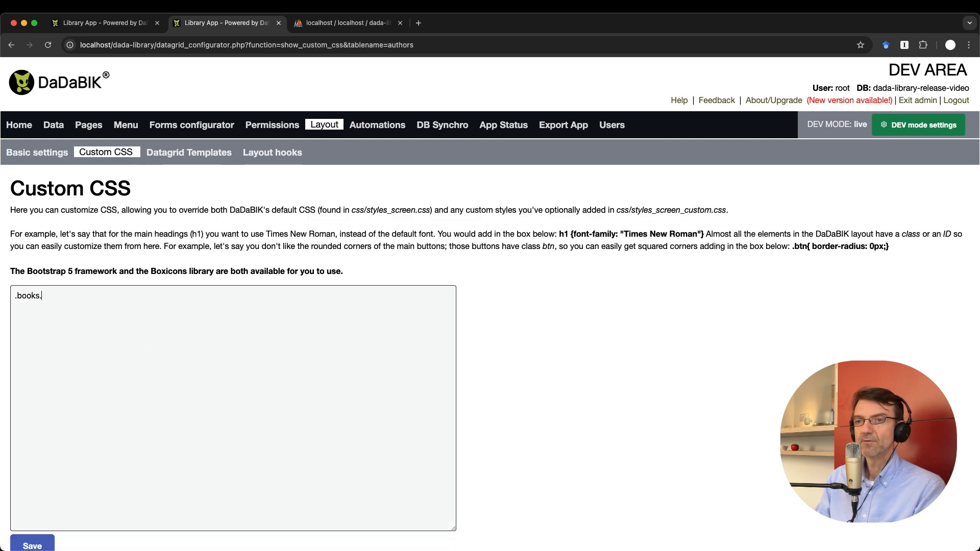
pyautogui.write('co')
pyautogui.press('BackSpace')
pyautogui.press('BackSpace')
pyautogui.press('BackSpace')
pyautogui.write('_count{')
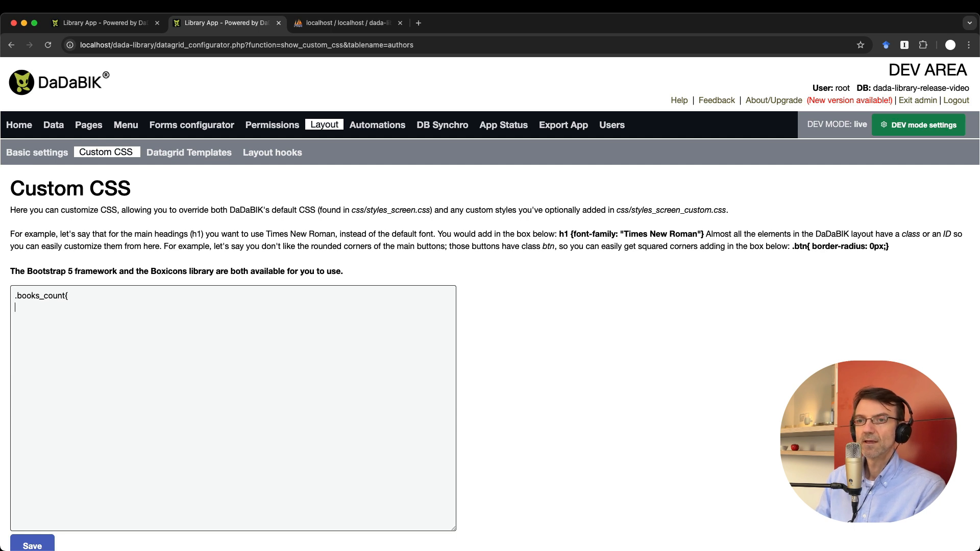
pyautogui.press('Return')
pyautogui.write('}')
# Give the .books_count rule the declarations "font-size: 10rem;" and "color: red;"
pyautogui.press('Up')
pyautogui.write('forn')
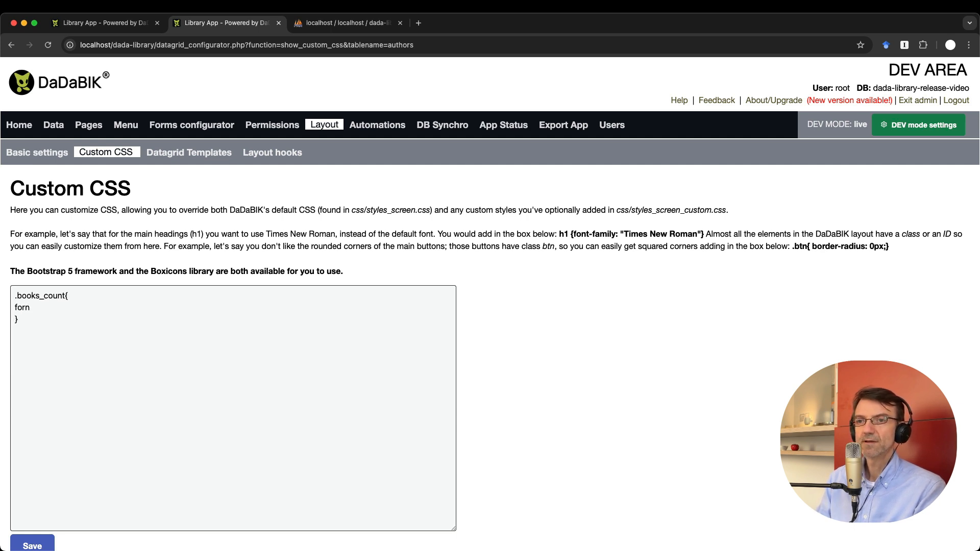
pyautogui.press('BackSpace')
pyautogui.press('BackSpace')
pyautogui.write('nt-size:')
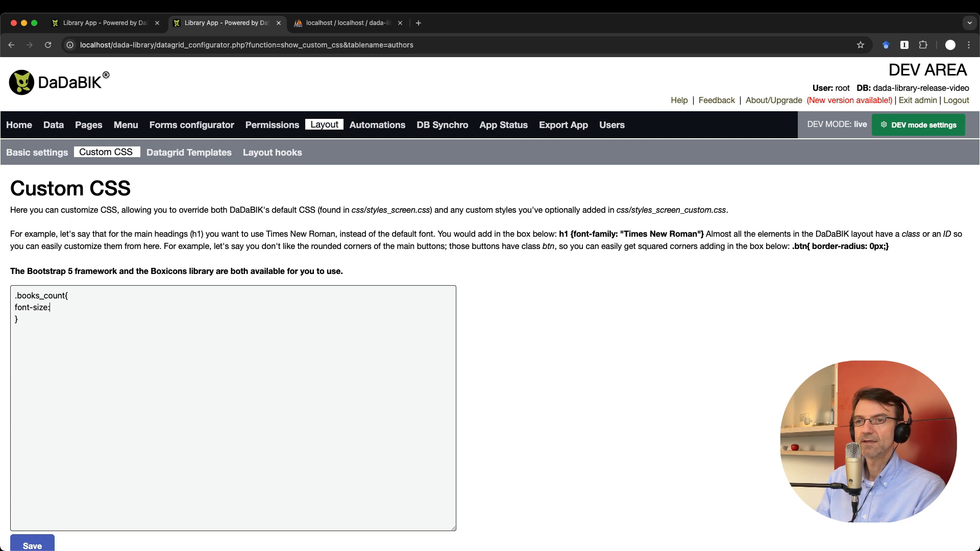
pyautogui.write(' 10rem; ')
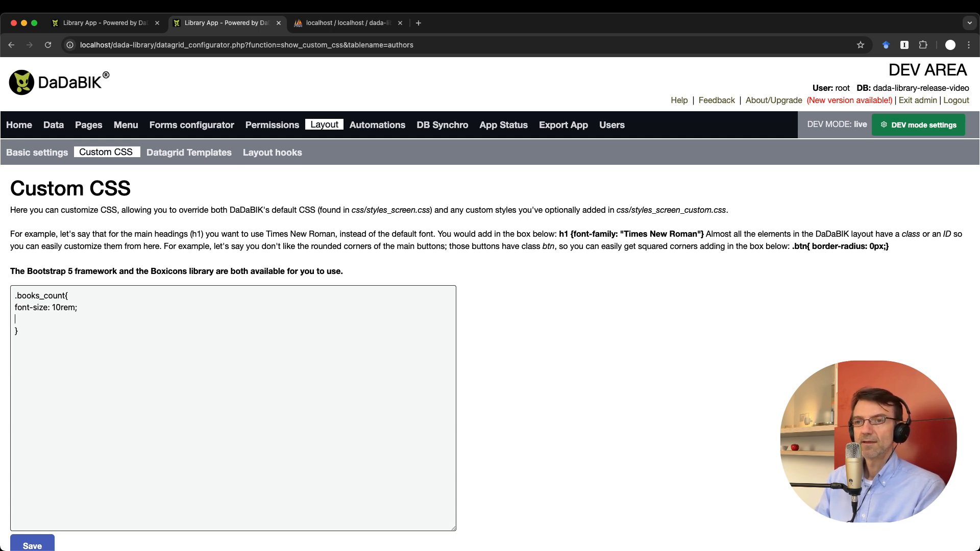
pyautogui.write('color: red;')
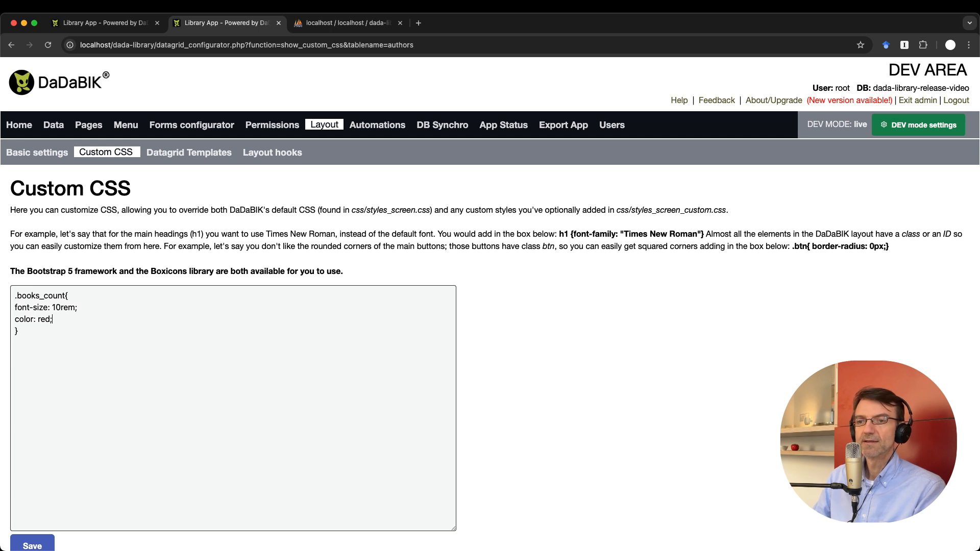
# Save the custom CSS and reload the Dashboard in the library app
pyautogui.click(33, 546)
pyautogui.press('super+1')
pyautogui.press('super+r')
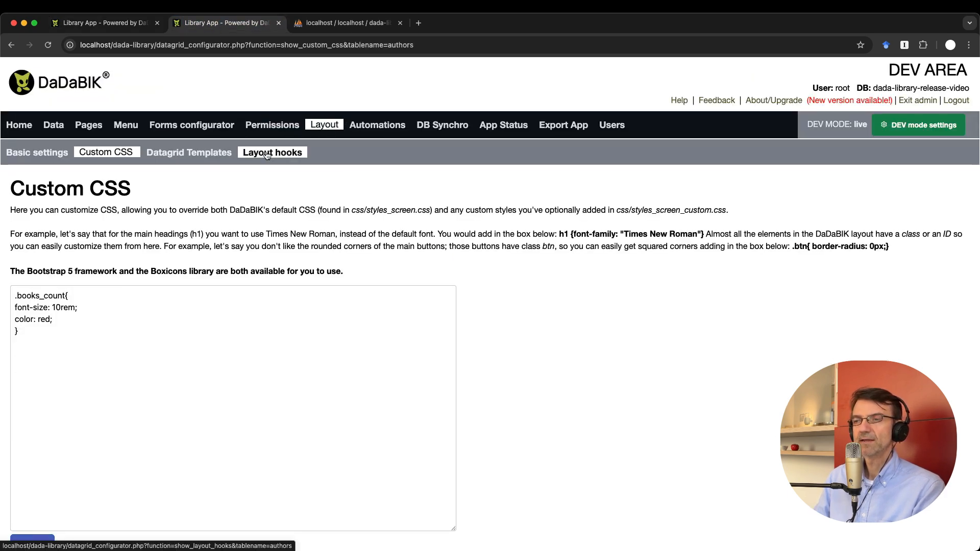
# Open the public access page of the dev area's permissions, checking the library app's Dashboard alongside it
pyautogui.click(272, 125)
pyautogui.click(365, 158)
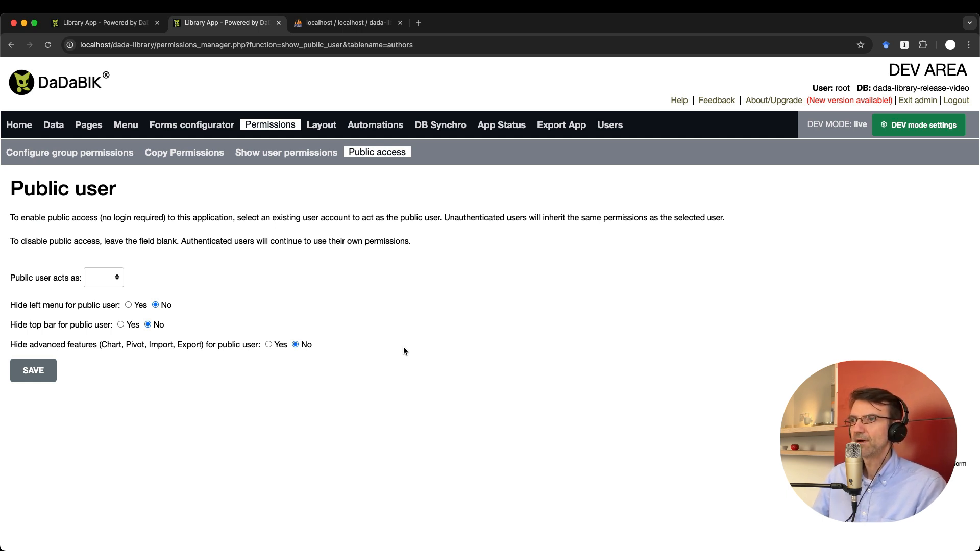
pyautogui.click(121, 23)
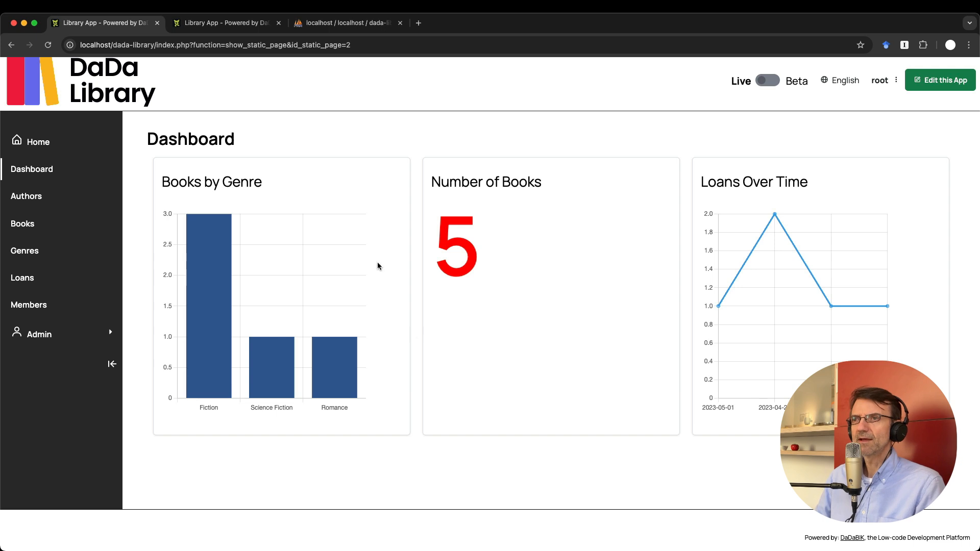
pyautogui.click(231, 24)
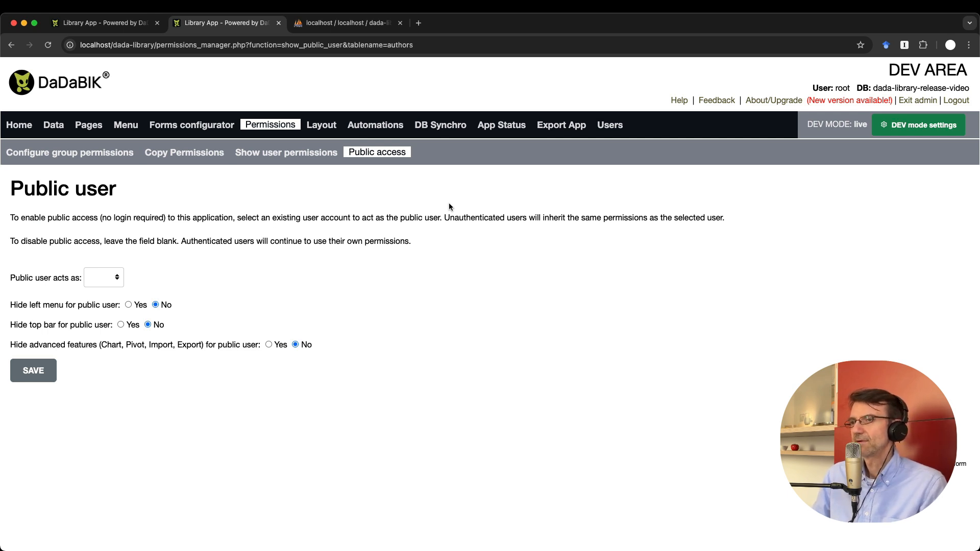
pyautogui.click(99, 24)
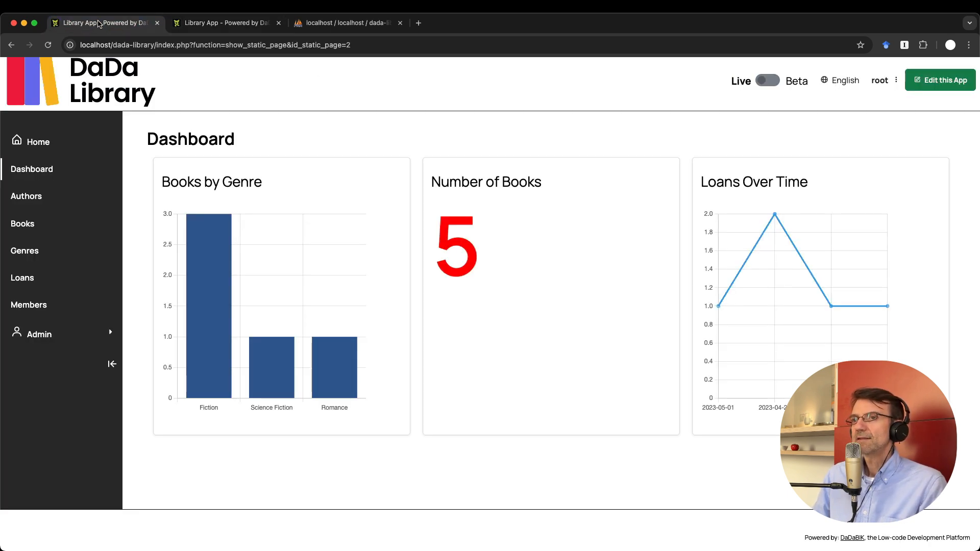
pyautogui.click(211, 24)
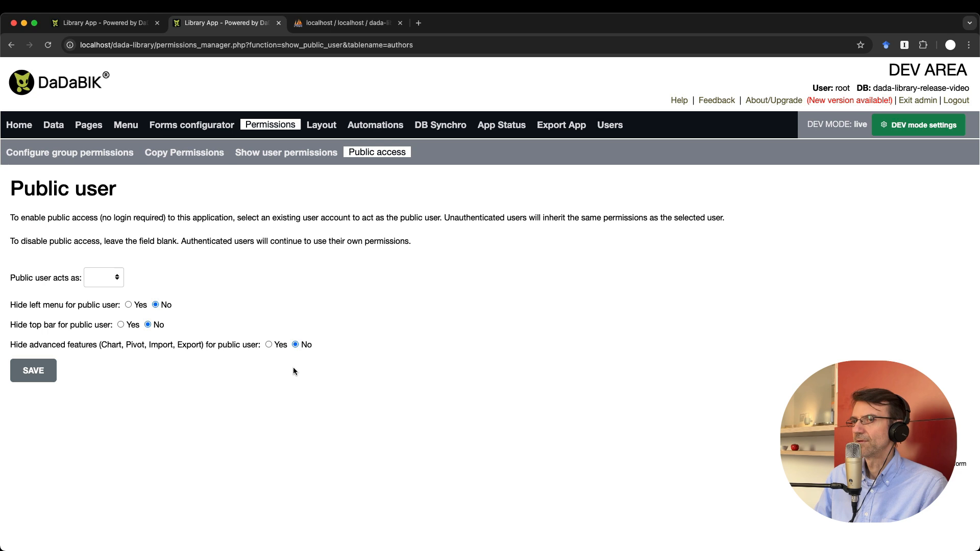
# Make the public user act as the "public" account and save the public access settings
pyautogui.click(105, 278)
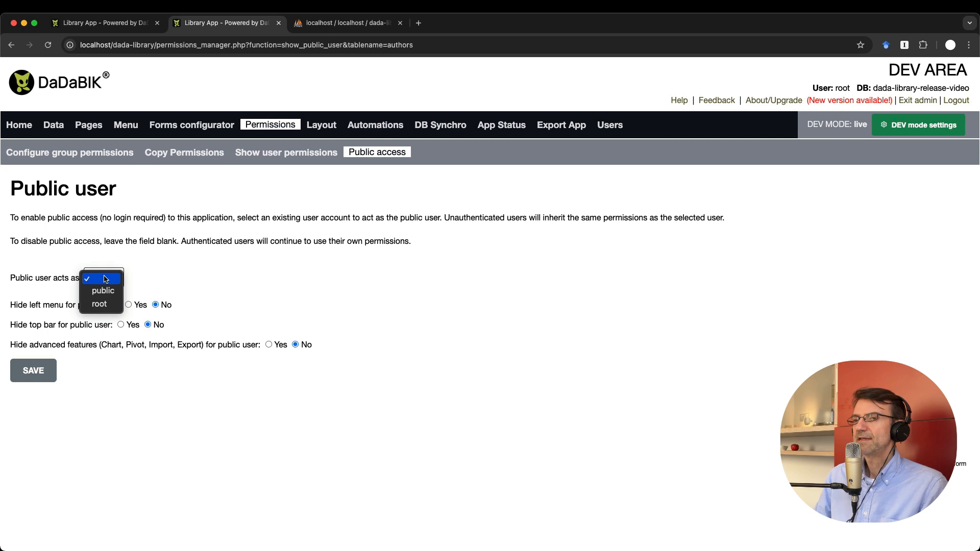
pyautogui.click(178, 256)
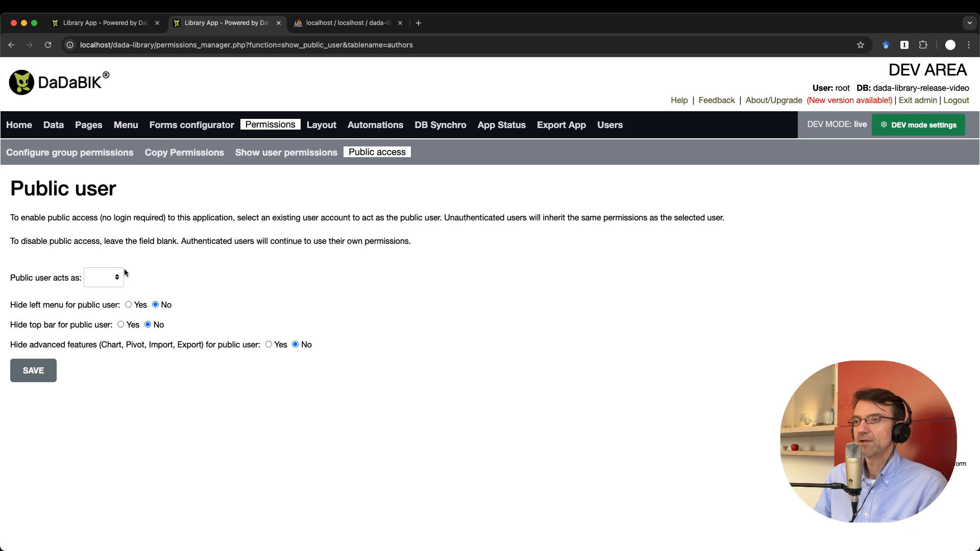
pyautogui.click(103, 279)
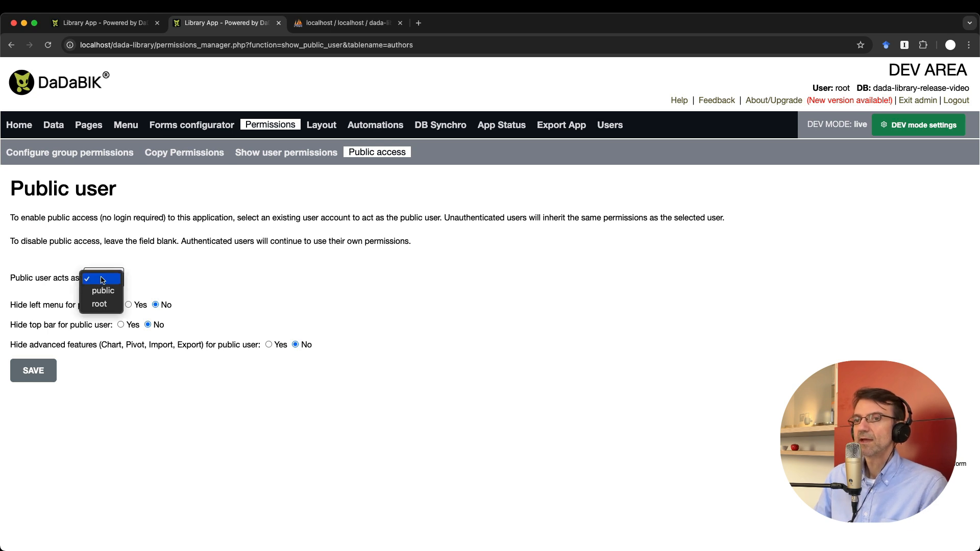
pyautogui.click(47, 285)
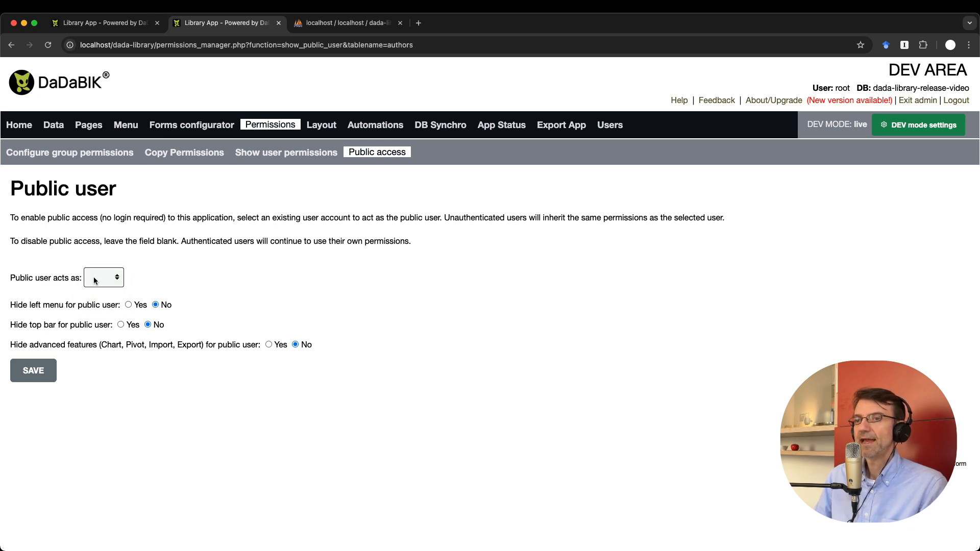
pyautogui.click(103, 278)
pyautogui.click(107, 290)
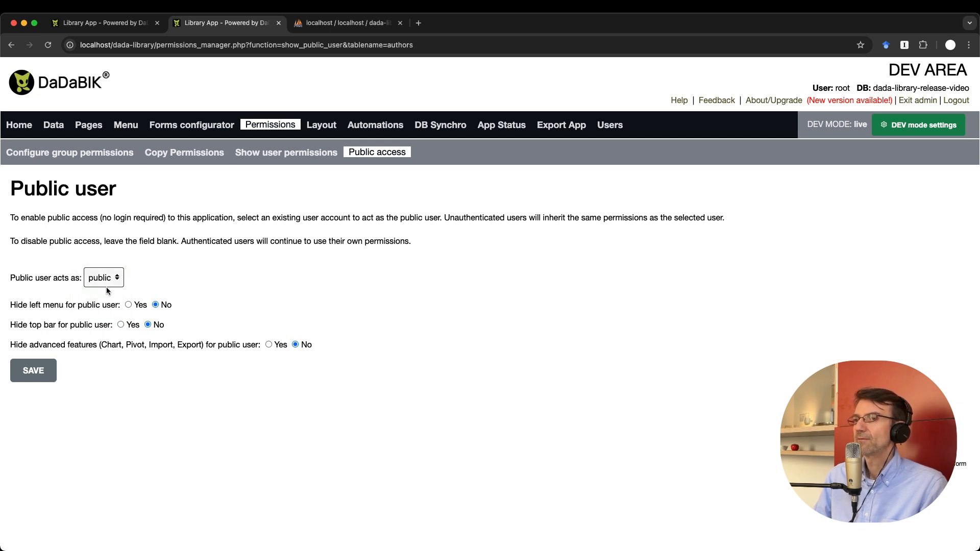
pyautogui.click(41, 371)
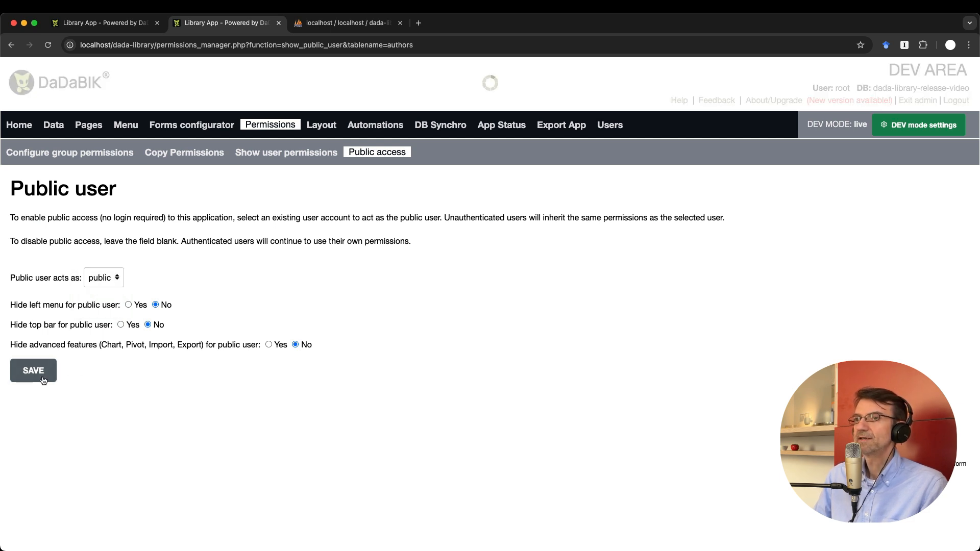
# Examine the groups and users lists in the library app's Admin section alongside the public access settings
pyautogui.click(111, 23)
pyautogui.click(35, 332)
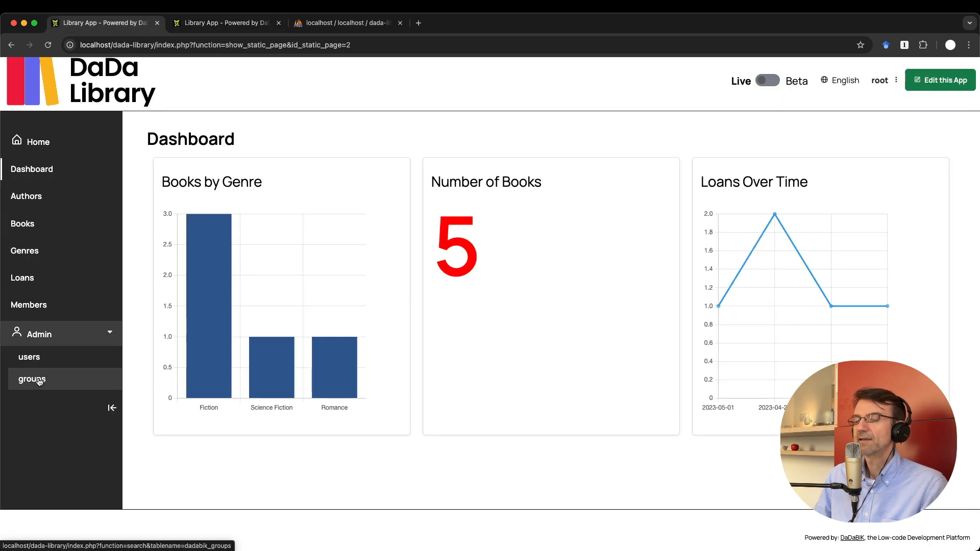
pyautogui.click(34, 377)
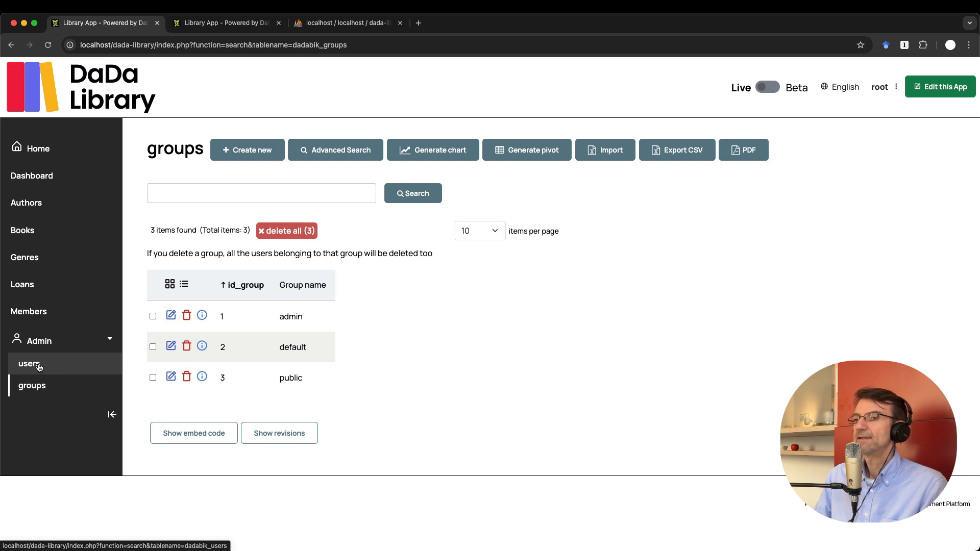
pyautogui.click(39, 366)
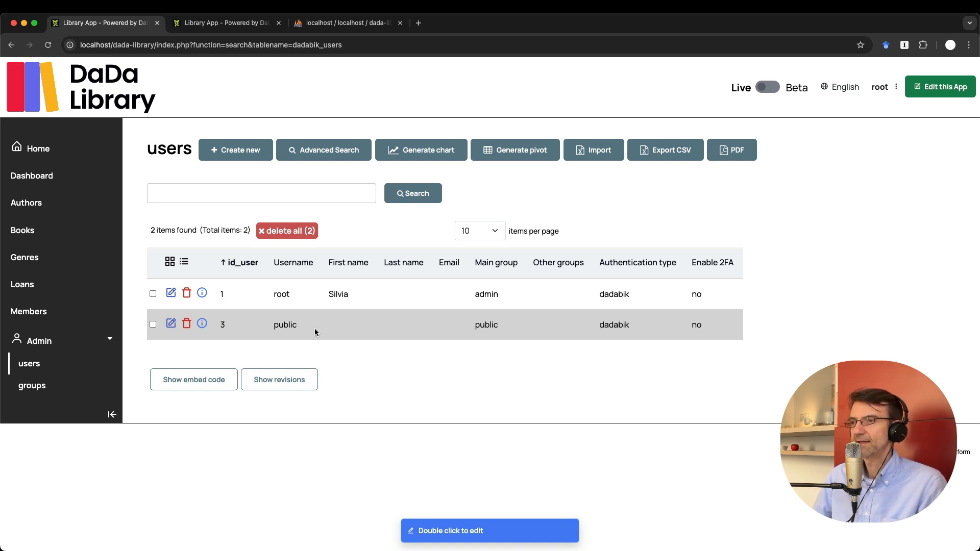
pyautogui.click(225, 32)
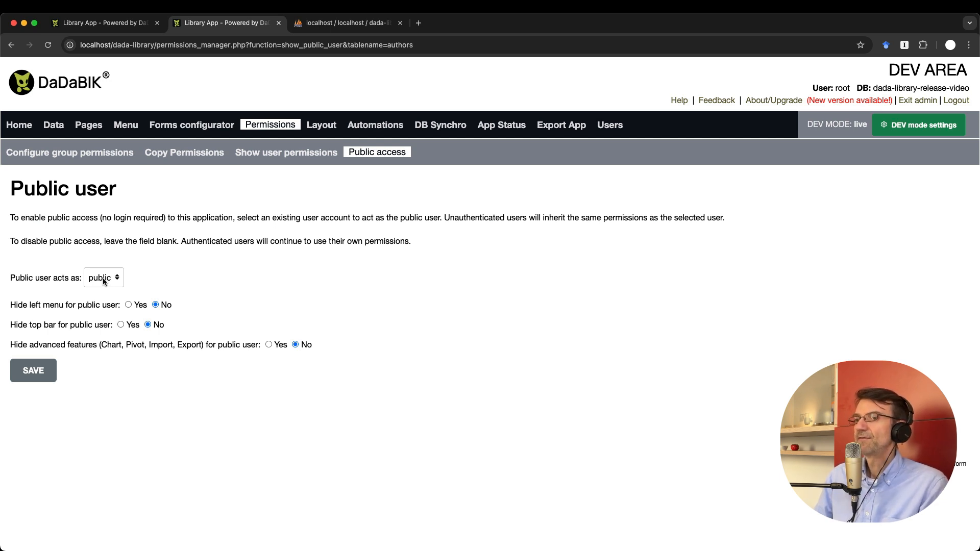
pyautogui.click(122, 27)
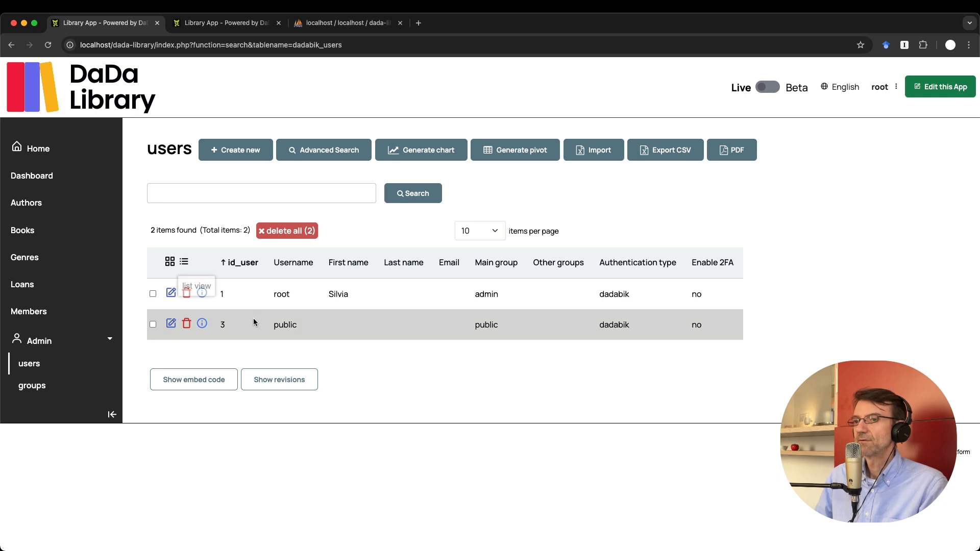
pyautogui.click(219, 26)
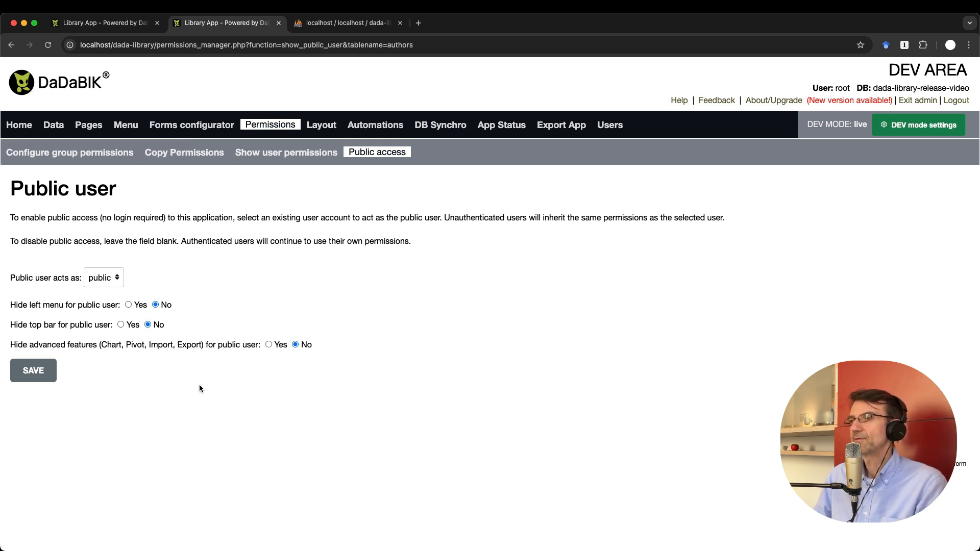
pyautogui.click(117, 23)
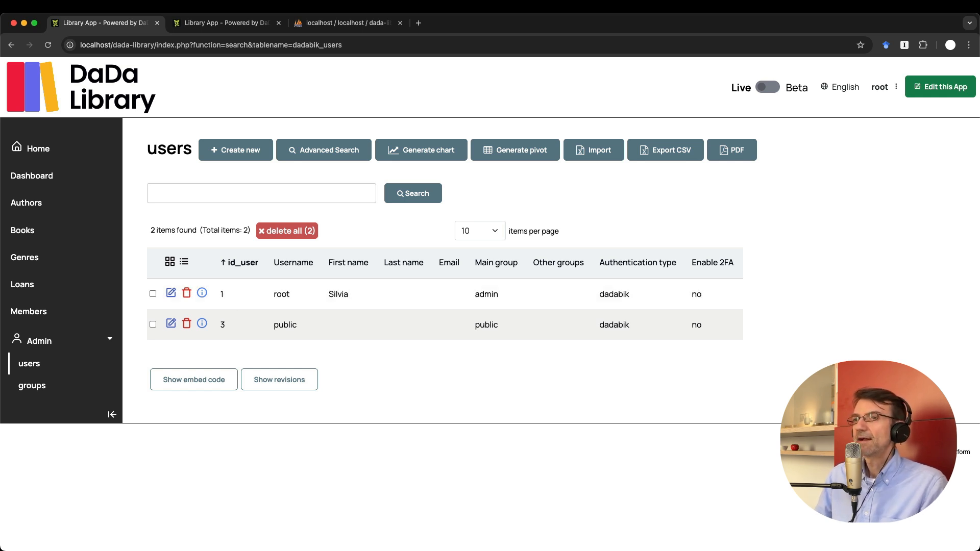
# In the public access settings, hide the left menu and the advanced features for the public user and save
pyautogui.click(227, 23)
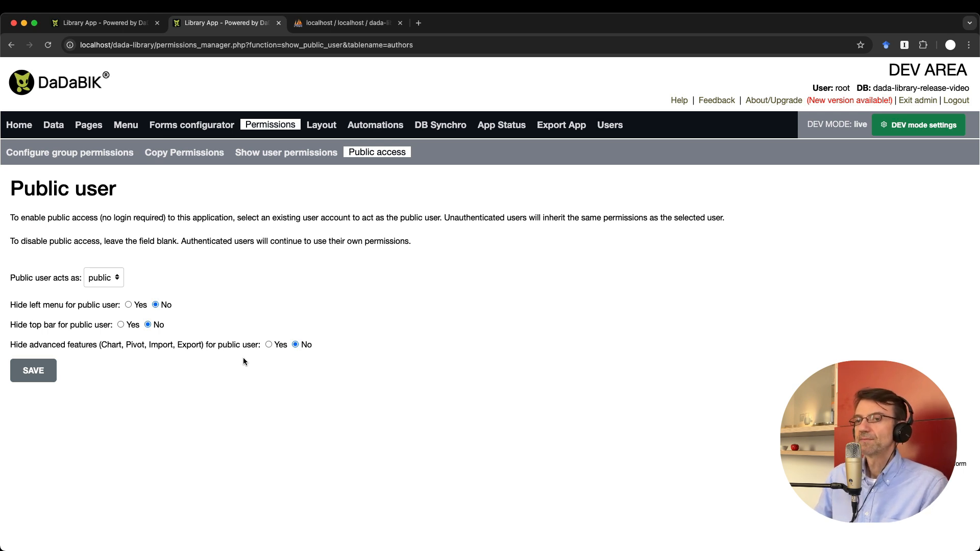
pyautogui.click(268, 345)
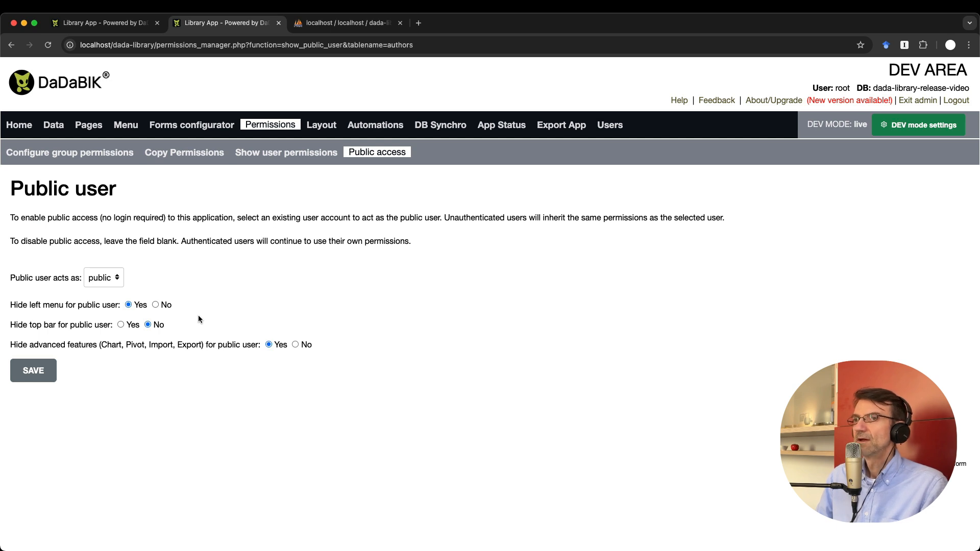
pyautogui.click(119, 20)
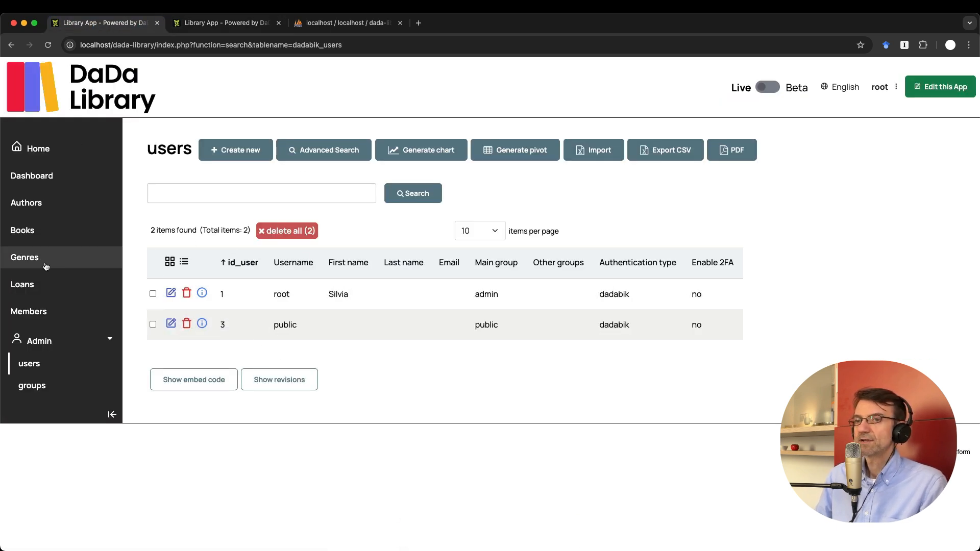
pyautogui.click(317, 321)
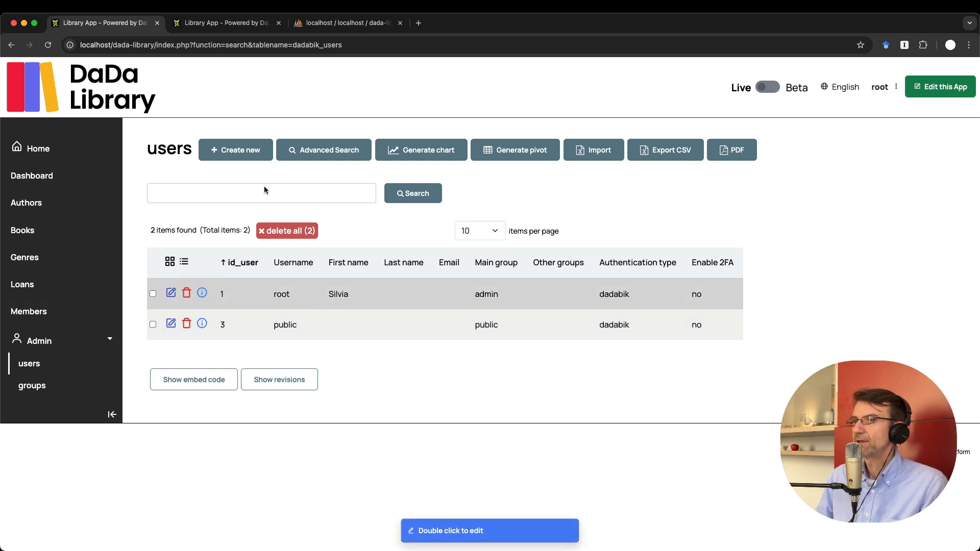
pyautogui.click(220, 23)
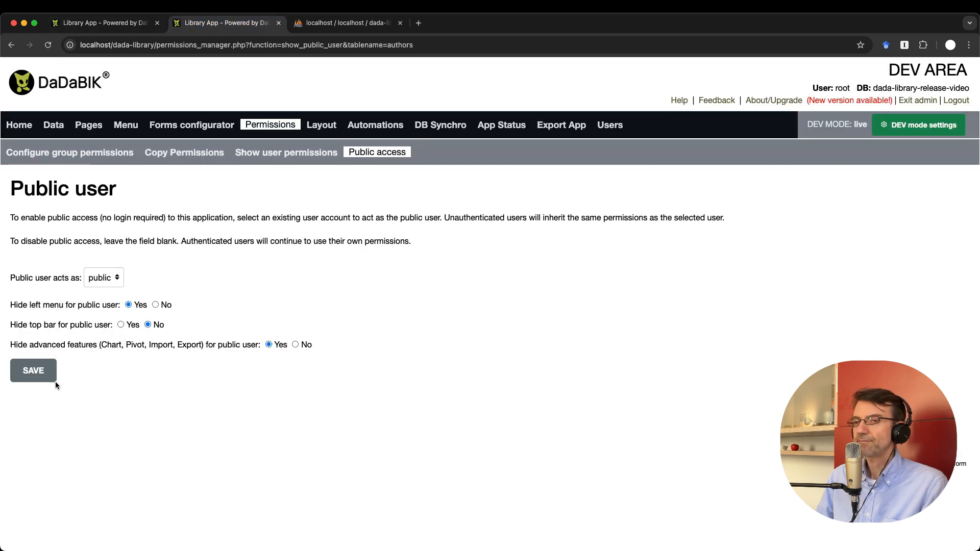
pyautogui.click(31, 377)
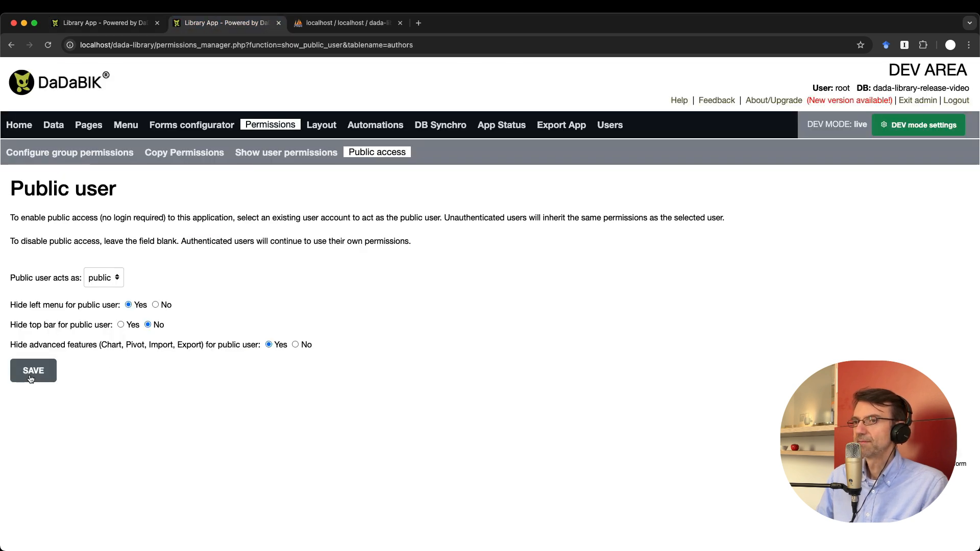
# Open the Books page in the library app and log out of the root account
pyautogui.click(121, 25)
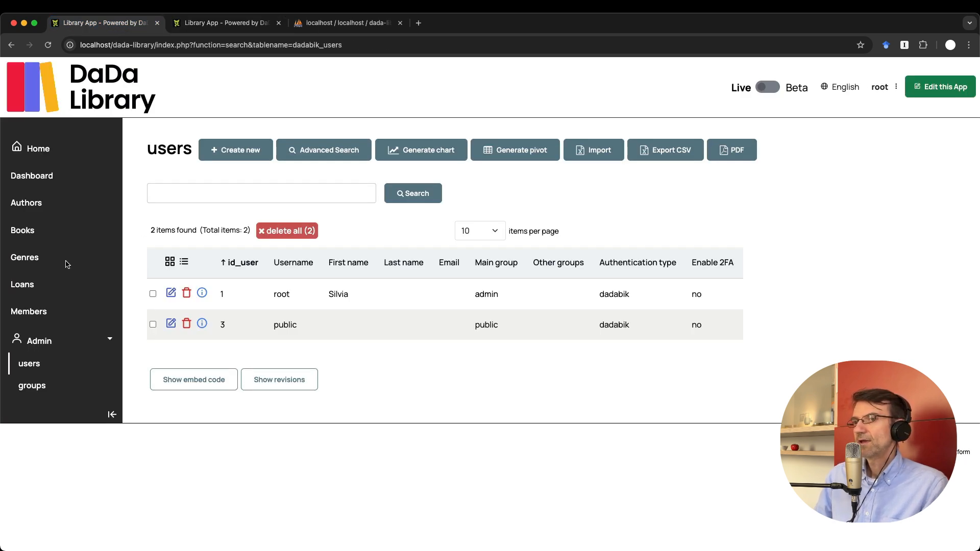
pyautogui.click(46, 230)
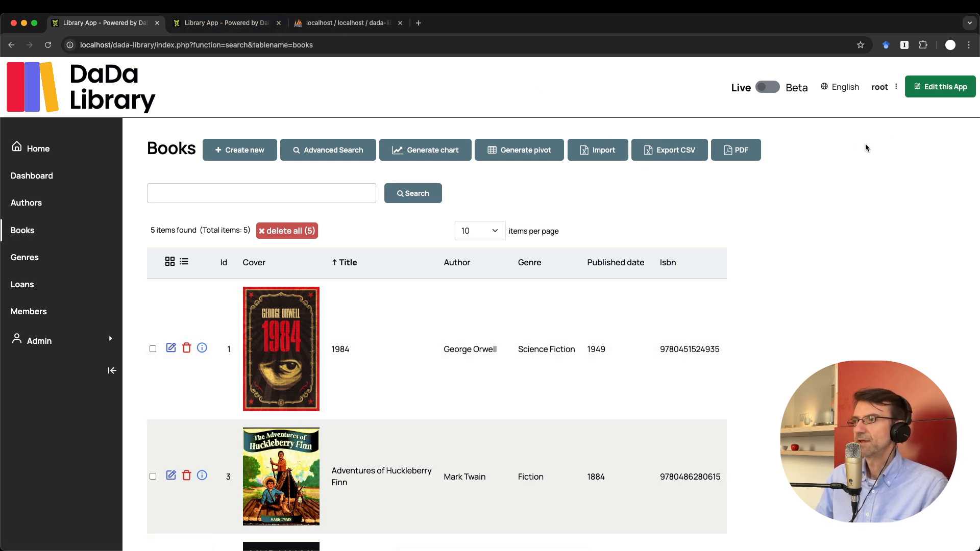
pyautogui.click(880, 87)
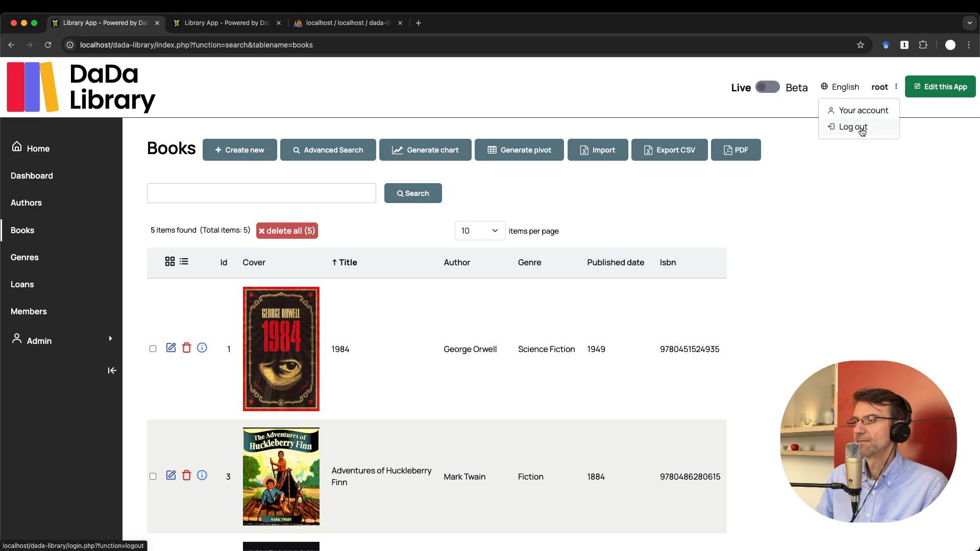
pyautogui.click(861, 129)
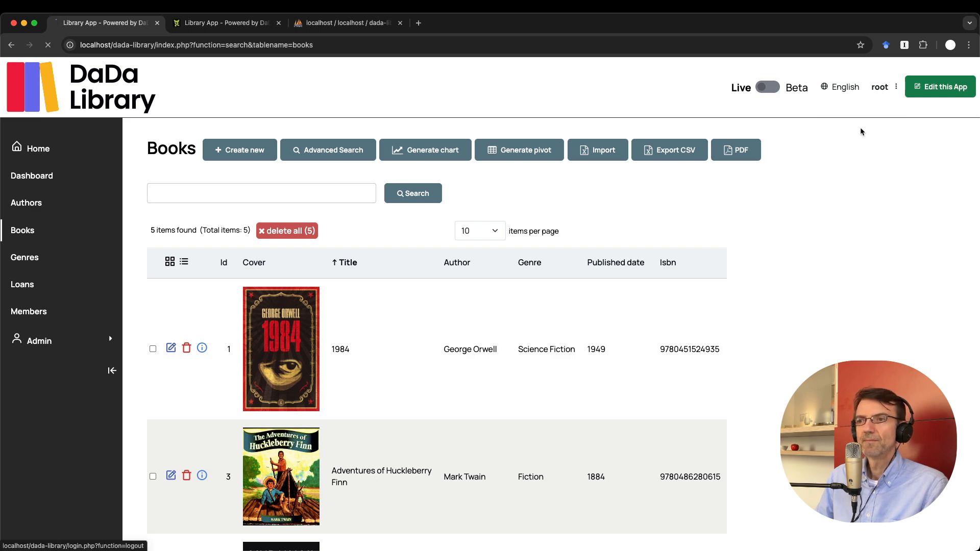
# Examine the Books page as the public user, from the search box through the book list
pyautogui.scroll(-10, 511, 347)
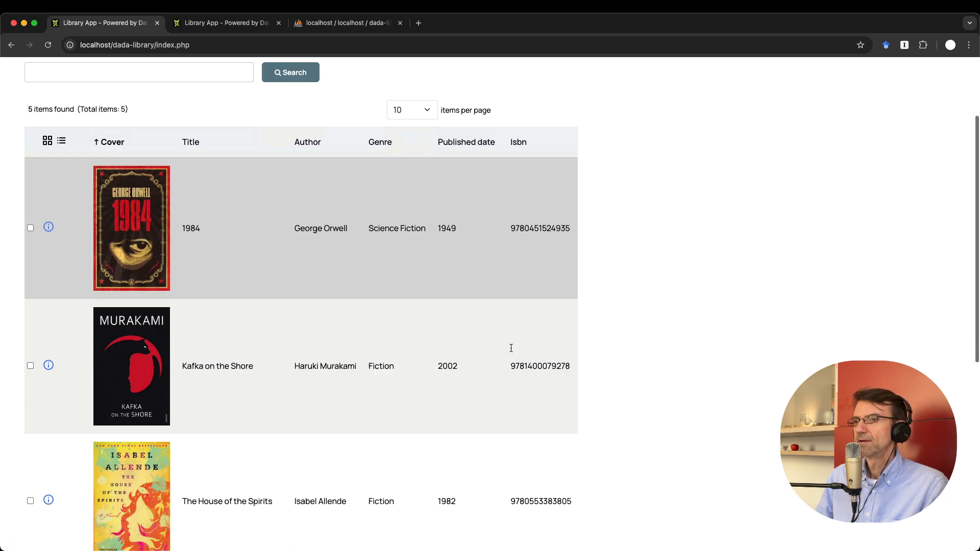
pyautogui.scroll(10, 511, 347)
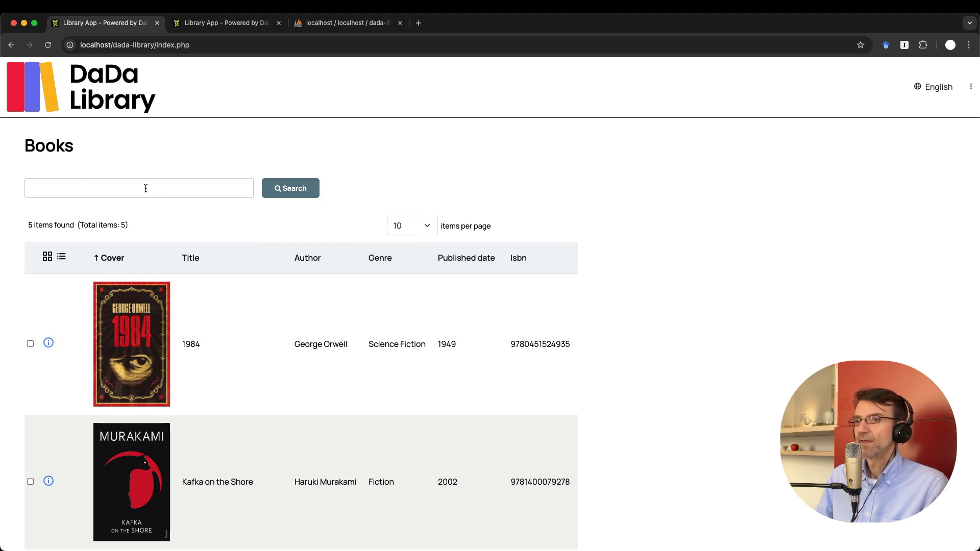
pyautogui.scroll(-10, 177, 352)
pyautogui.scroll(10, 177, 352)
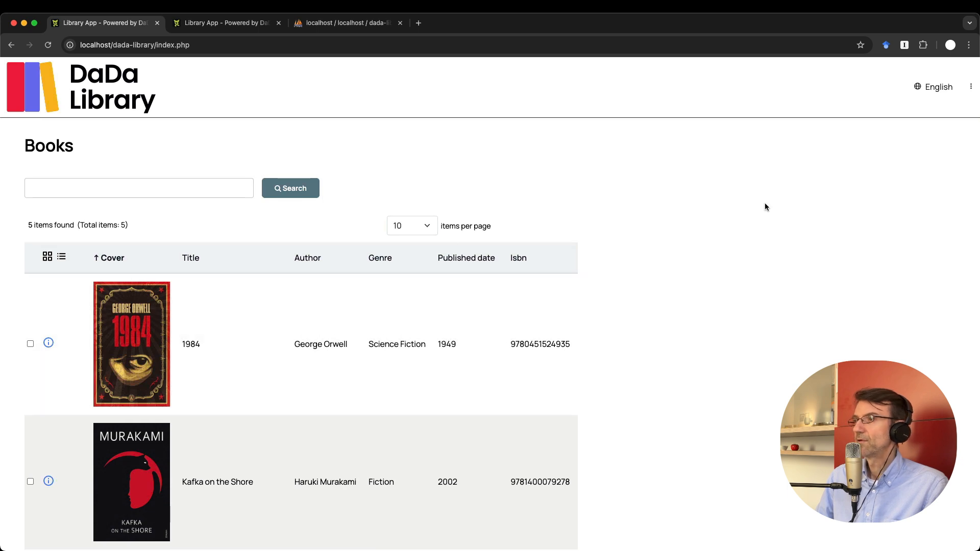
# Log back in to the library app as root with the account password
pyautogui.click(969, 89)
pyautogui.click(930, 110)
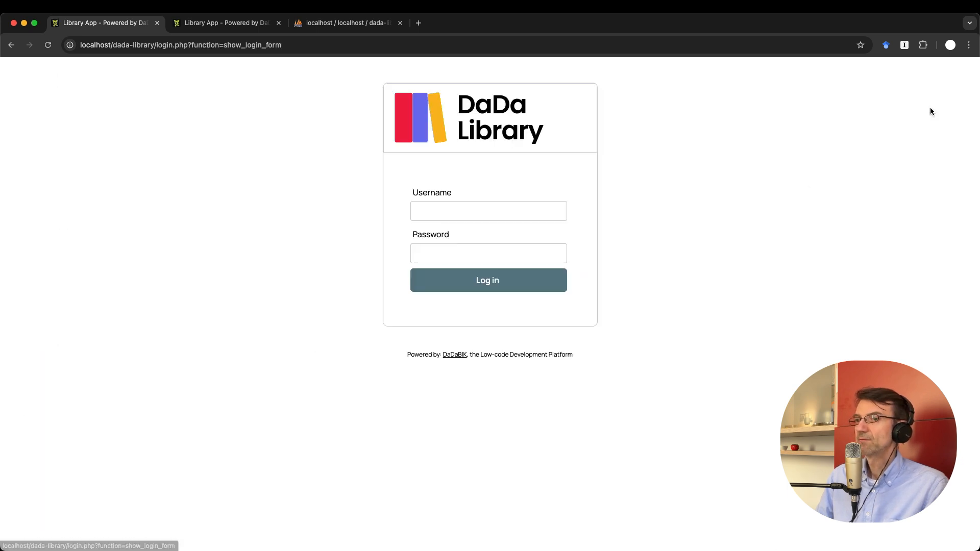
pyautogui.click(470, 208)
pyautogui.write('root')
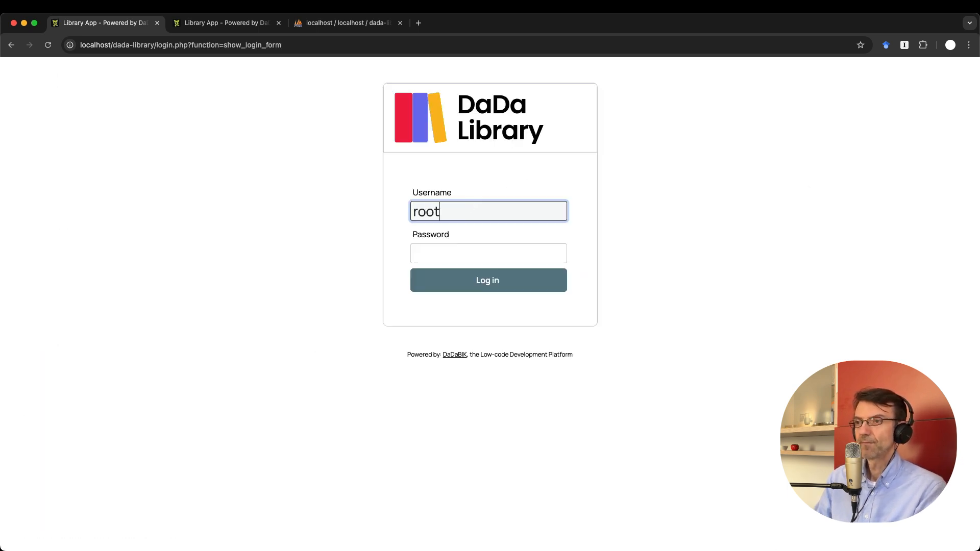
pyautogui.press('Tab')
pyautogui.write('*********')
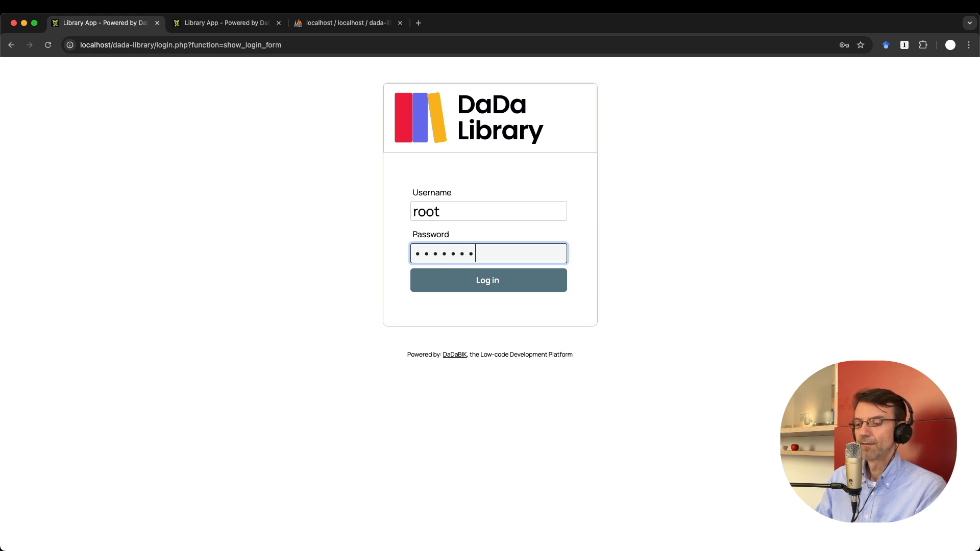
pyautogui.press('Return')
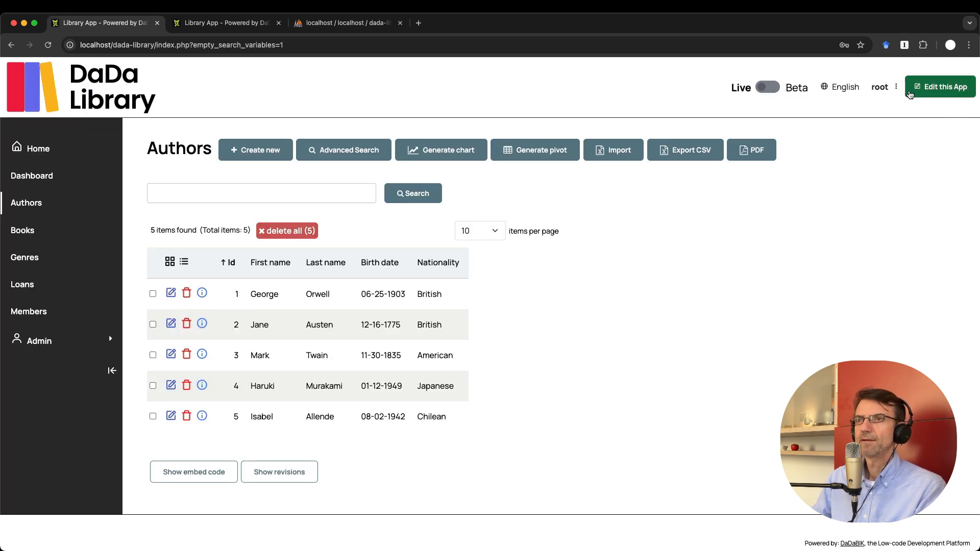
# View the Books list as root and open the Datagrid Templates page of the dev area's layout settings
pyautogui.click(243, 30)
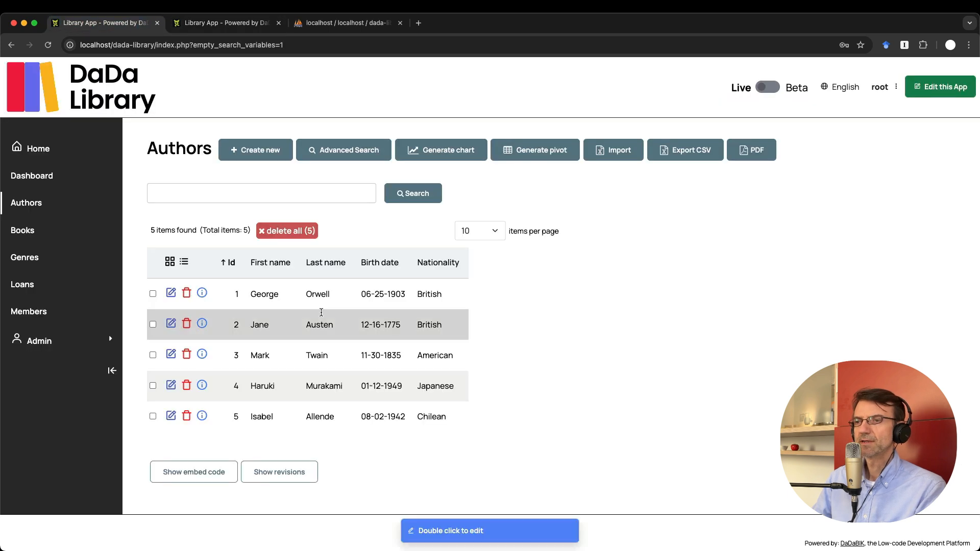
pyautogui.click(22, 231)
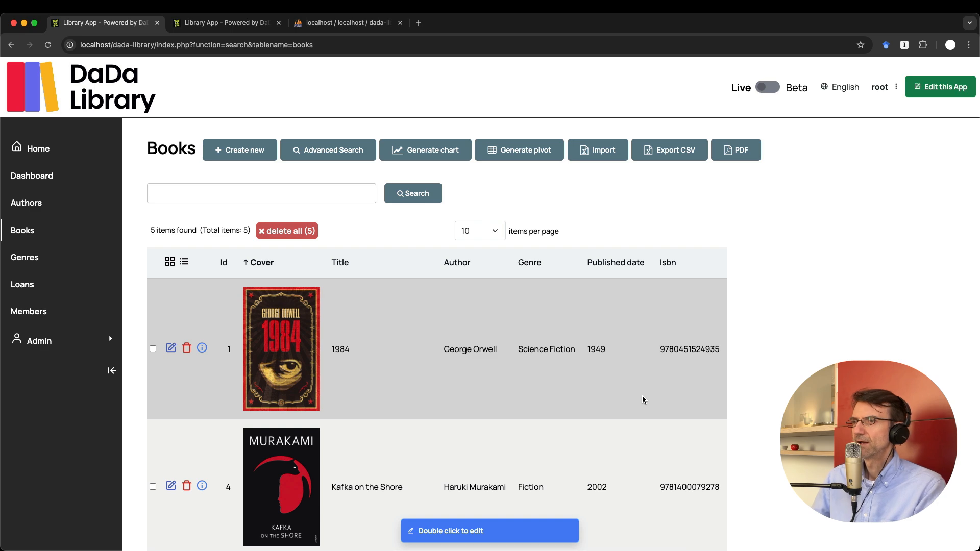
pyautogui.click(213, 25)
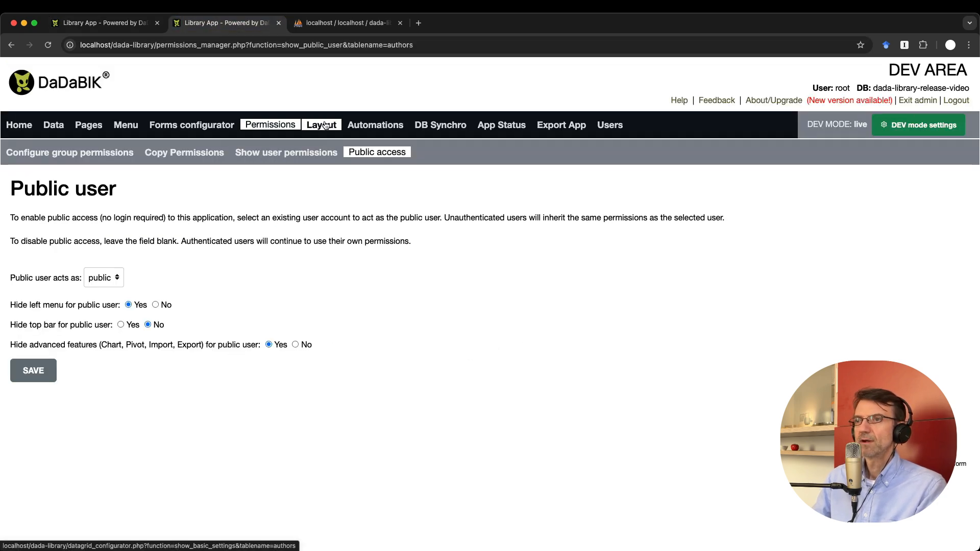
pyautogui.click(325, 125)
pyautogui.click(188, 152)
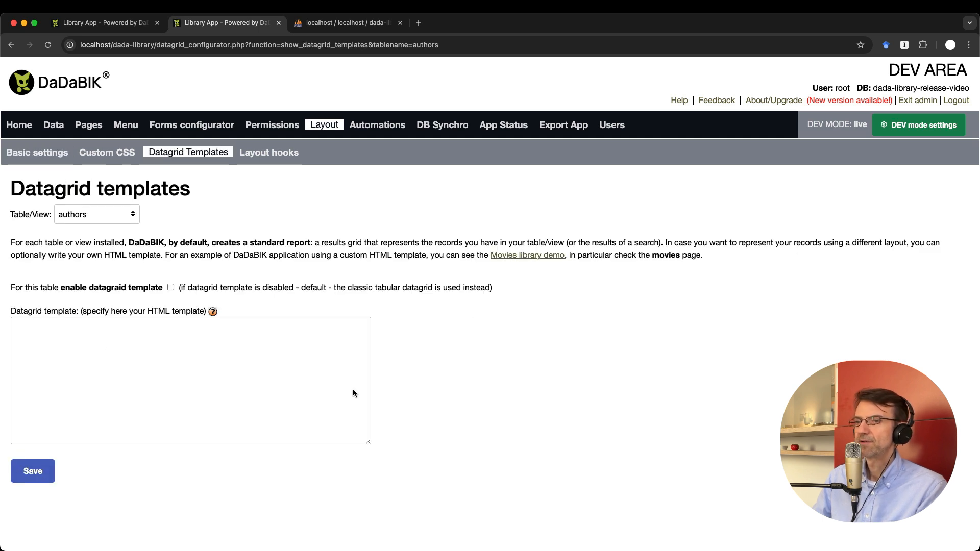
# Copy the example book template from the help on writing a datagrid template and close the help
pyautogui.click(212, 312)
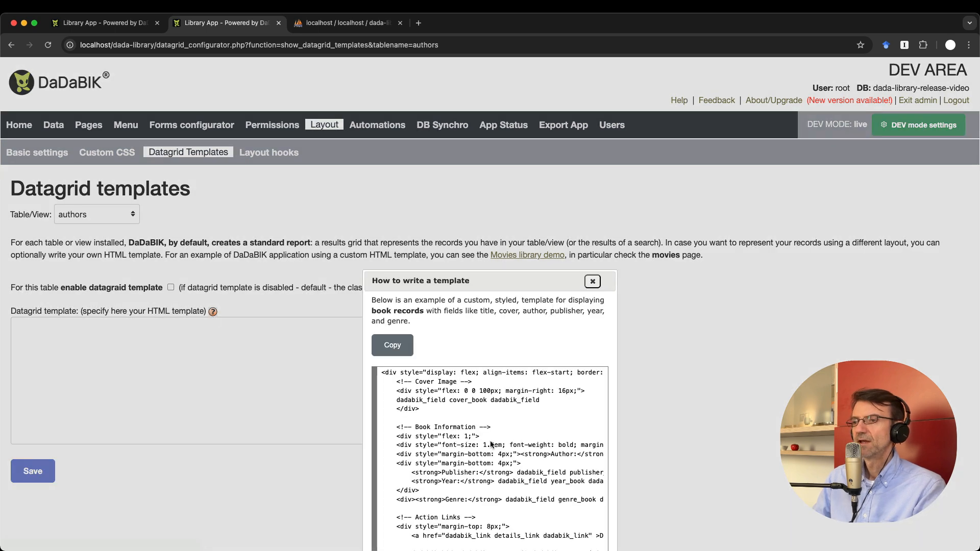
pyautogui.scroll(-3, 461, 359)
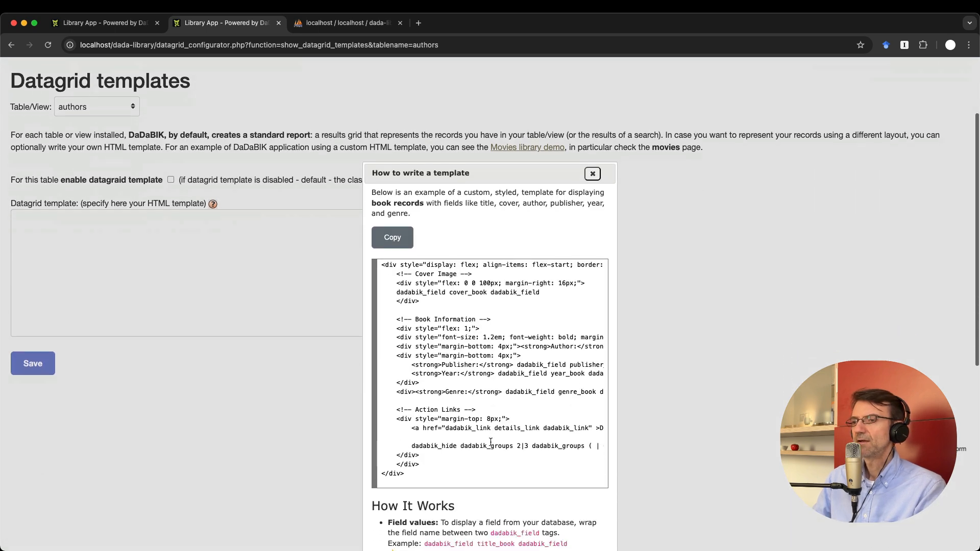
pyautogui.click(402, 243)
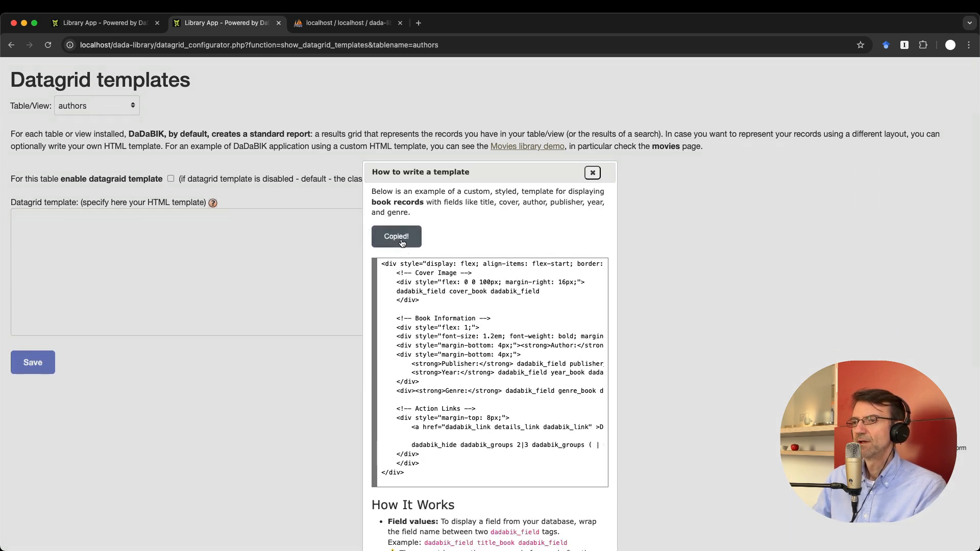
pyautogui.click(592, 173)
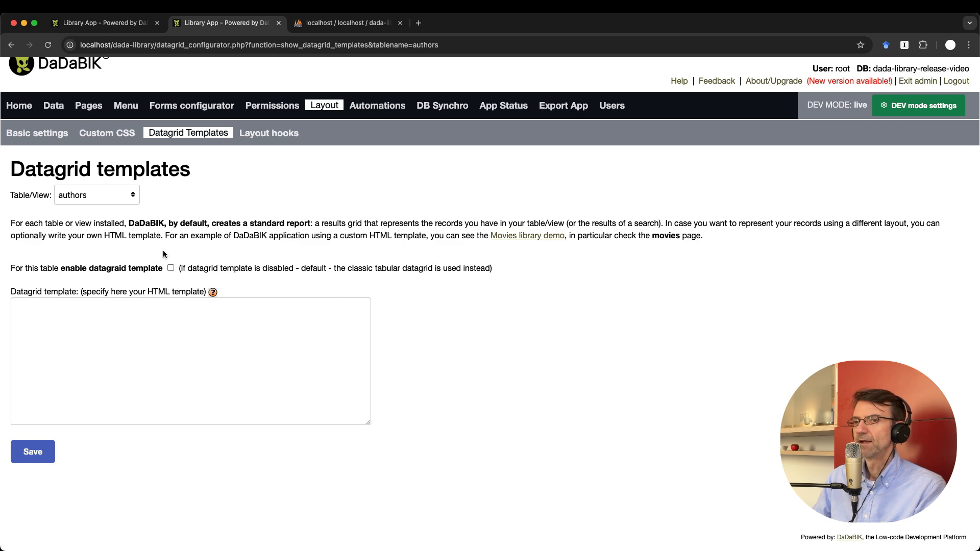
# Enable the datagrid template for the authors table and paste the copied example HTML as its template
pyautogui.click(171, 268)
pyautogui.click(120, 346)
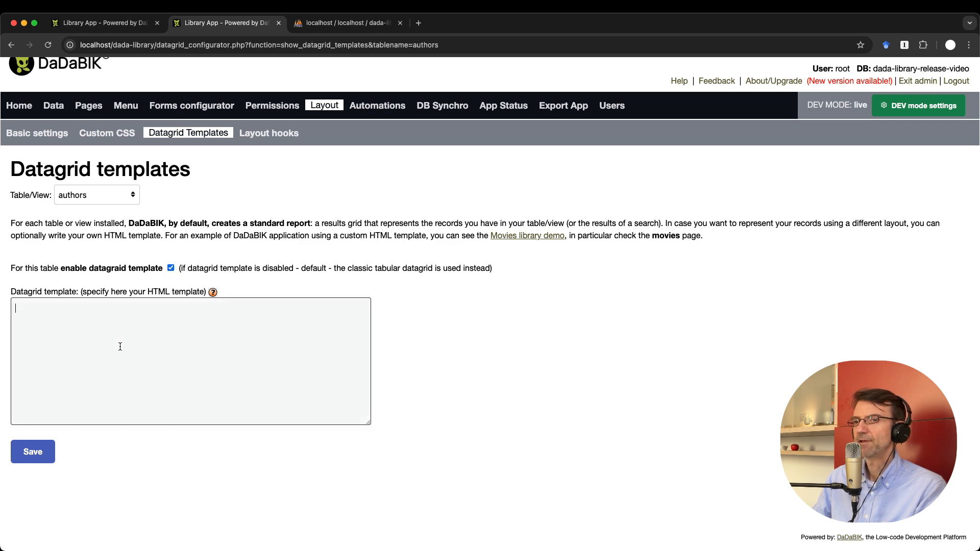
pyautogui.press('super+v')
pyautogui.scroll(-5, 120, 346)
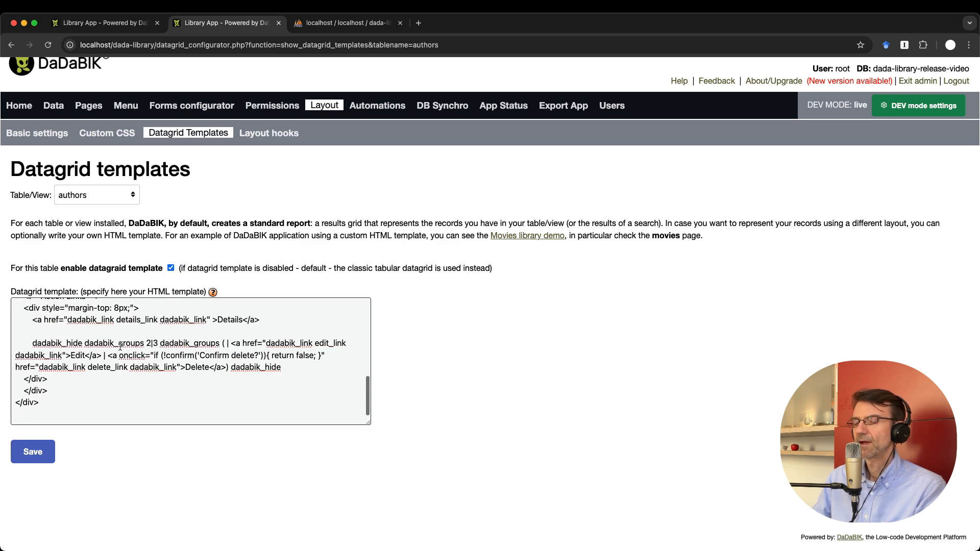
pyautogui.scroll(5, 120, 346)
pyautogui.scroll(2, 421, 335)
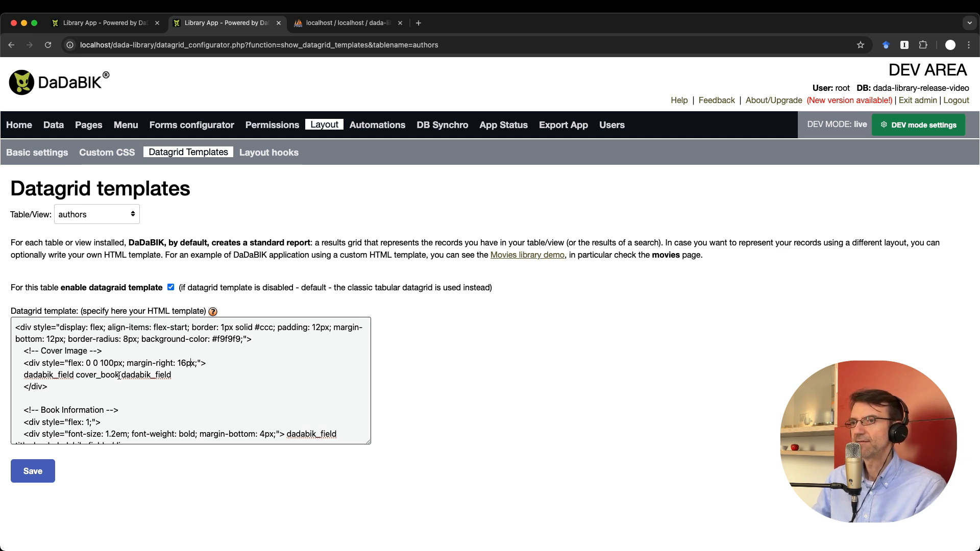
# Rename the field in the template's Cover Image section as cover
pyautogui.scroll(-3, 149, 381)
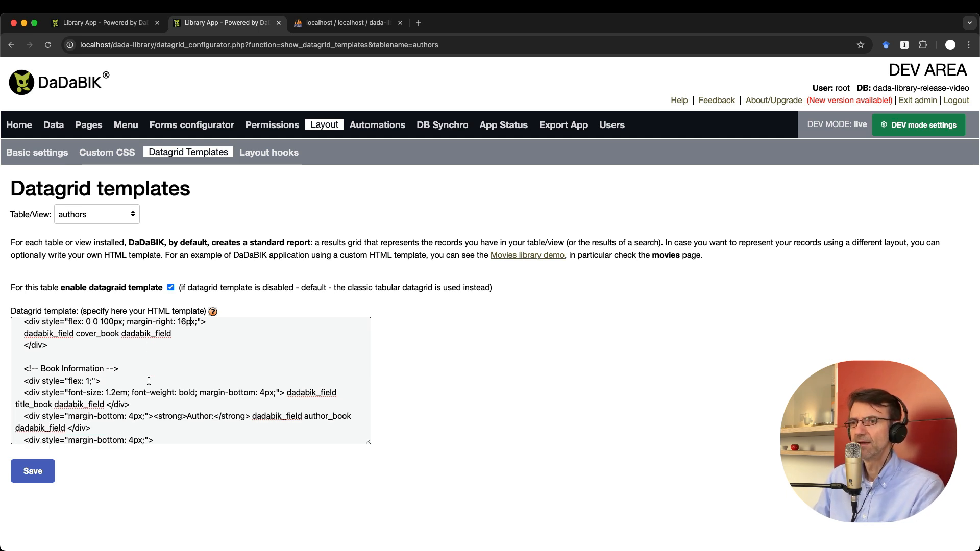
pyautogui.scroll(3, 148, 381)
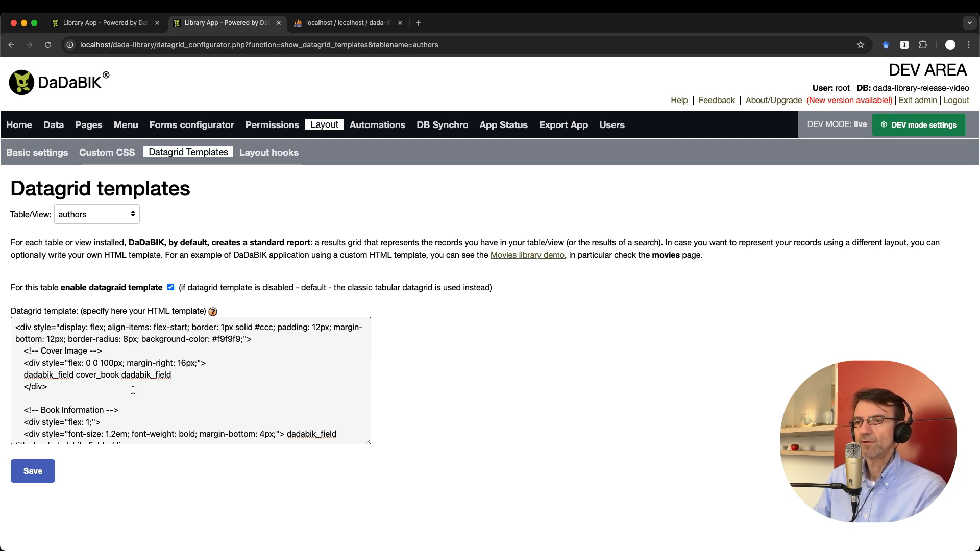
pyautogui.press('BackSpace')
pyautogui.press('BackSpace')
pyautogui.press('BackSpace')
pyautogui.press('BackSpace')
pyautogui.press('BackSpace')
# Rename the bold title line's field in the template's Book Information section as title
pyautogui.scroll(-3, 190, 381)
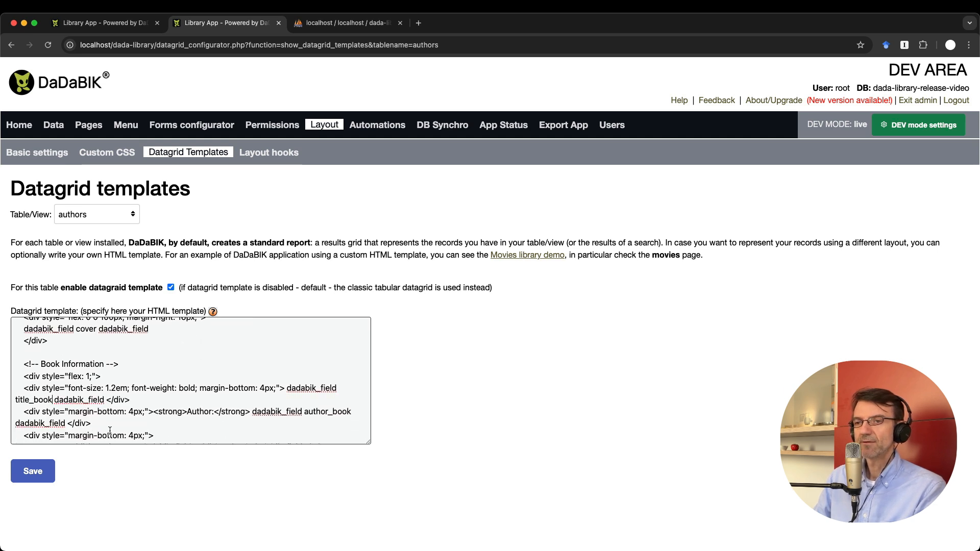
pyautogui.click(53, 400)
pyautogui.press('BackSpace')
pyautogui.press('BackSpace')
pyautogui.press('BackSpace')
pyautogui.press('BackSpace')
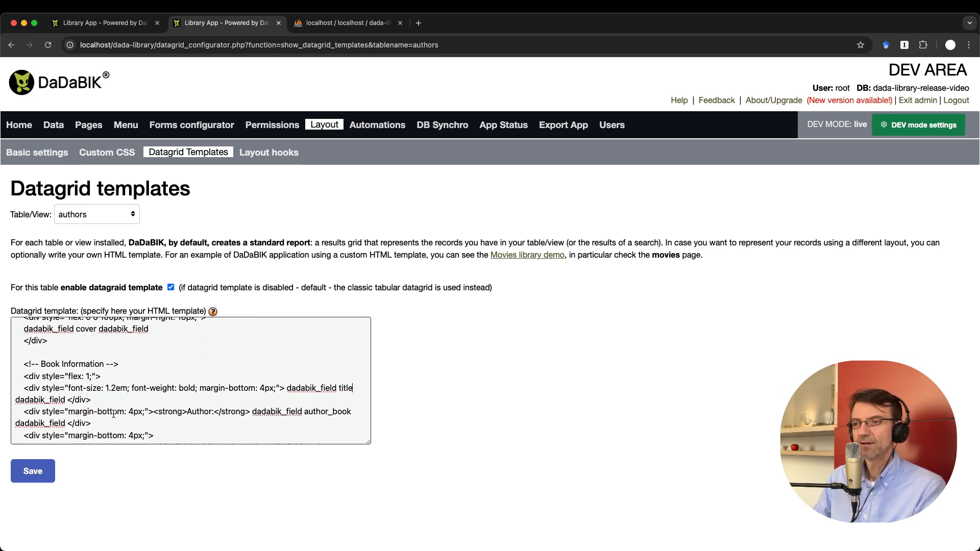
# Set the field in the template's Author line to id_author
pyautogui.scroll(-3, 113, 413)
pyautogui.doubleClick(322, 365)
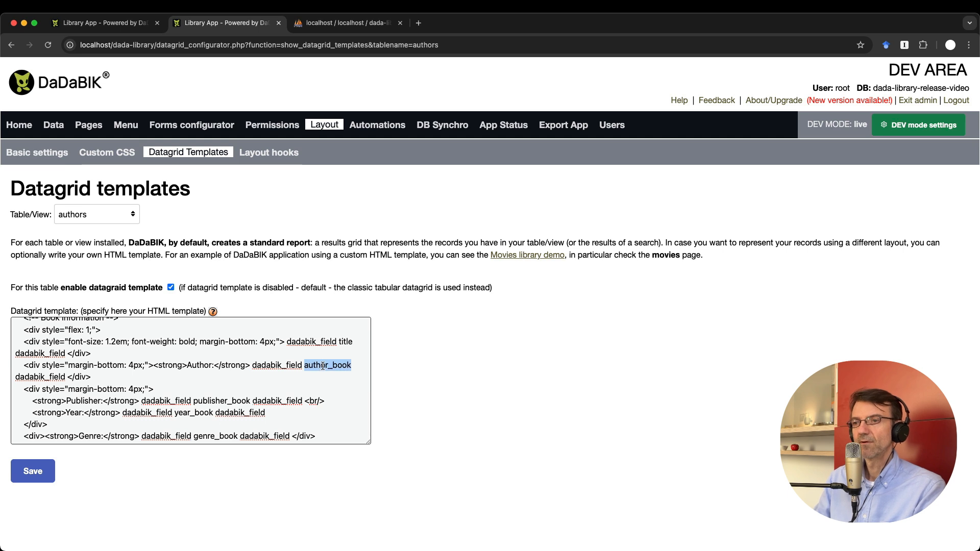
pyautogui.write('id_author')
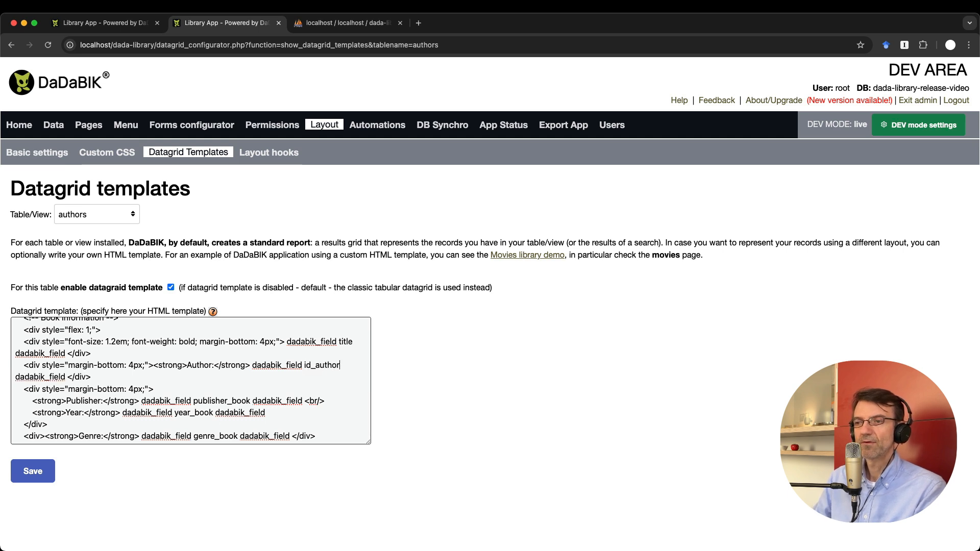
# Check the Published date column in the library app's Books list and set the template's Year field to year
pyautogui.scroll(-2, 202, 388)
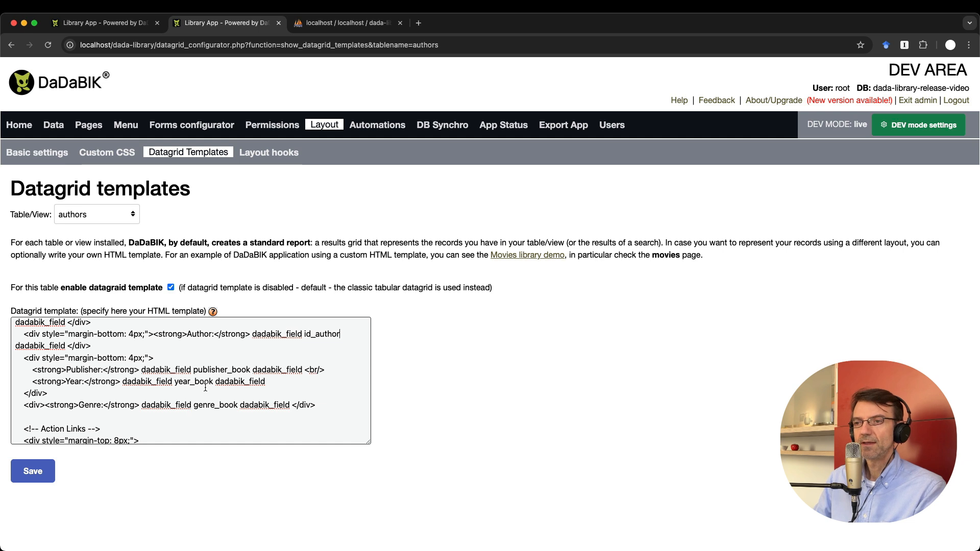
pyautogui.click(122, 28)
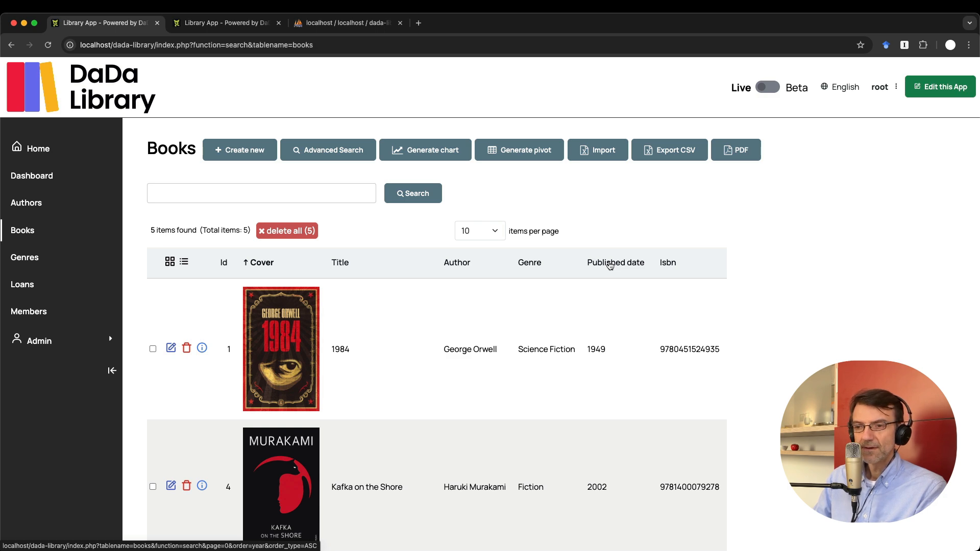
pyautogui.click(235, 26)
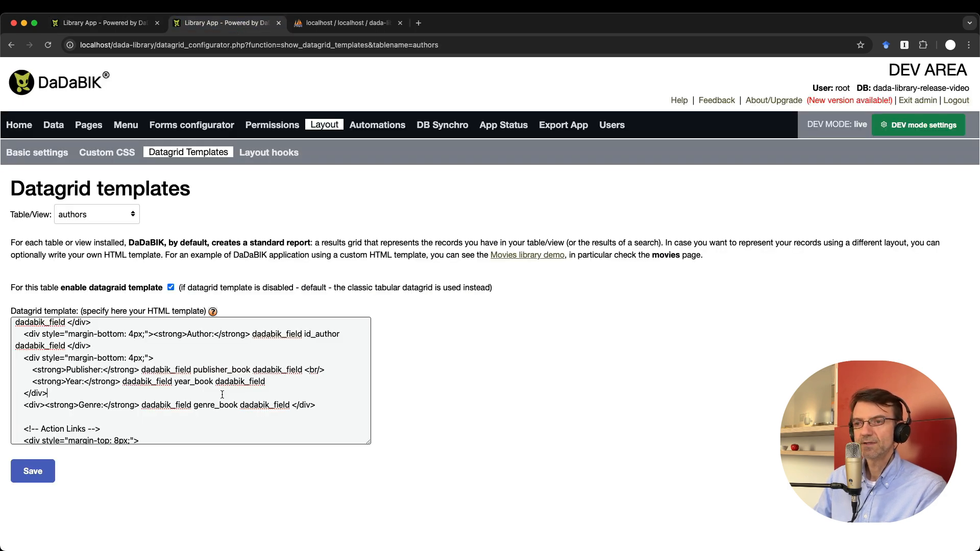
pyautogui.click(212, 381)
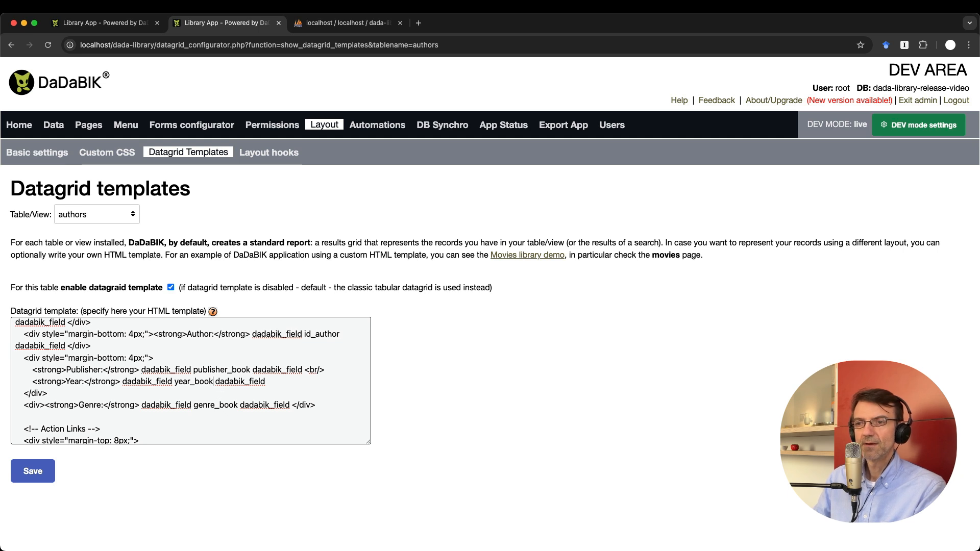
pyautogui.press('BackSpace')
pyautogui.press('BackSpace')
pyautogui.press('BackSpace')
pyautogui.press('BackSpace')
pyautogui.press('BackSpace')
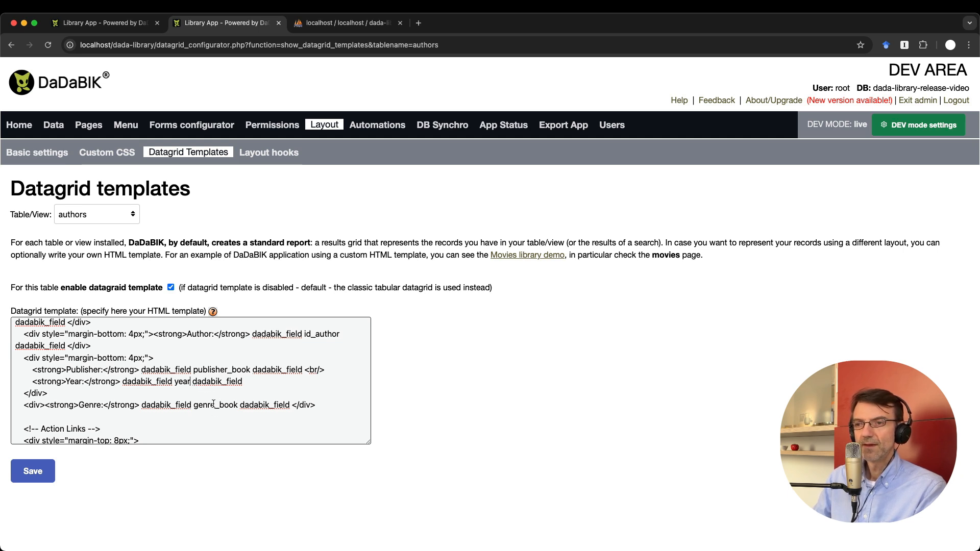
# Replace the field in the template's Genre line with the genre ID field name
pyautogui.doubleClick(213, 405)
pyautogui.write('id_')
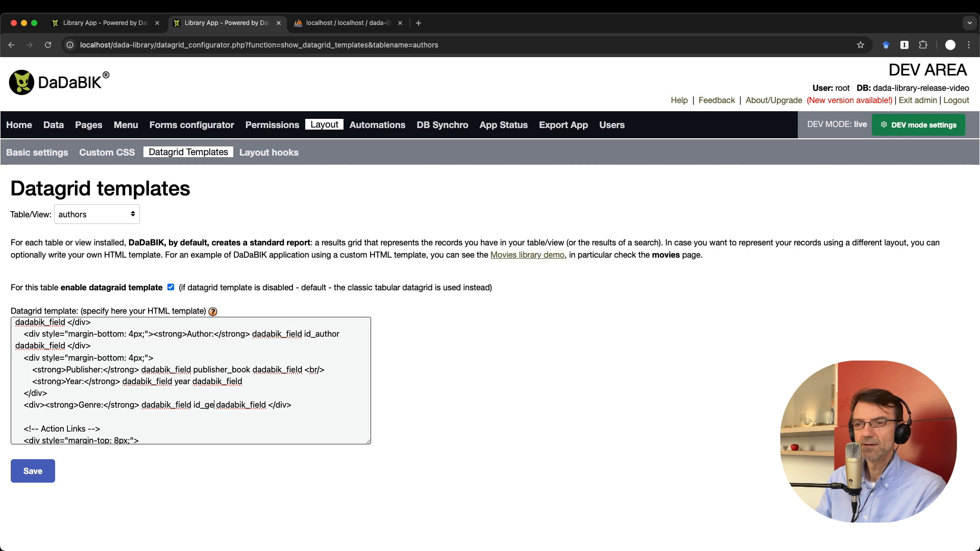
pyautogui.scroll(-5, 191, 380)
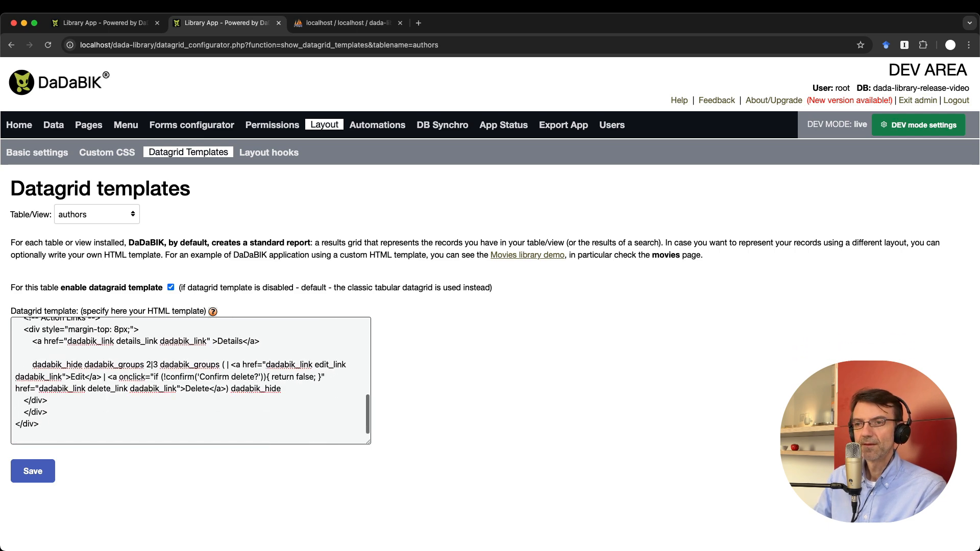
# Save the edited datagrid template for the authors table and copy its entire HTML code
pyautogui.scroll(1, 191, 380)
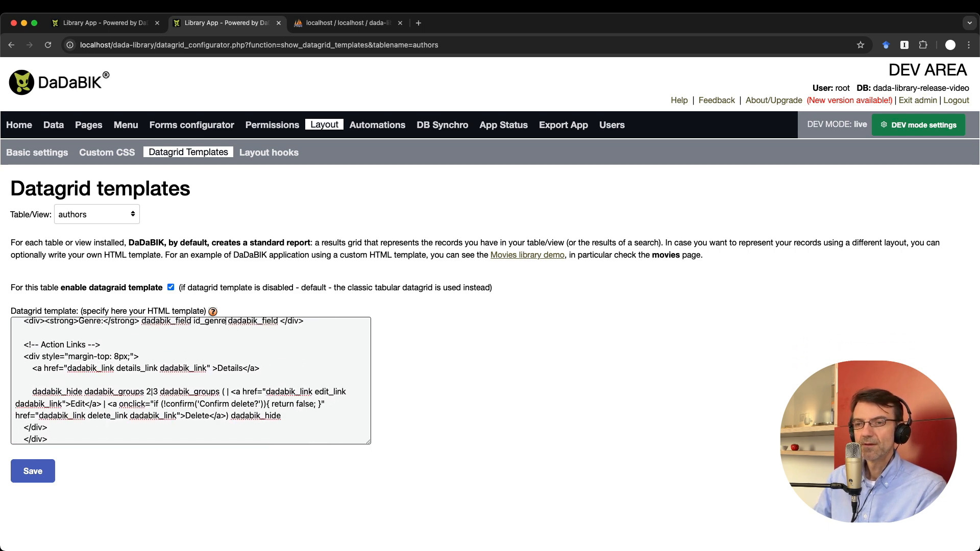
pyautogui.click(44, 478)
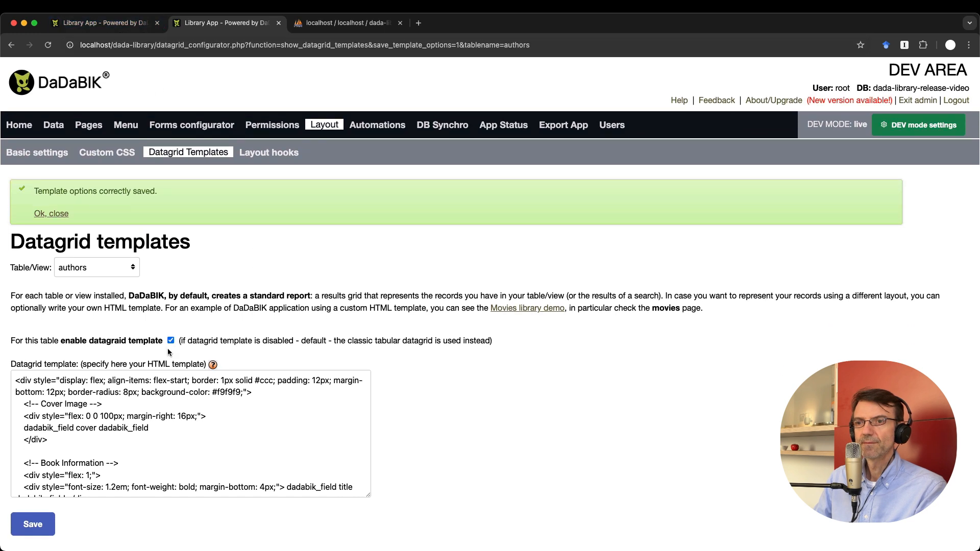
pyautogui.click(150, 440)
pyautogui.press('super+a')
pyautogui.press('super+c')
pyautogui.press('BackSpace')
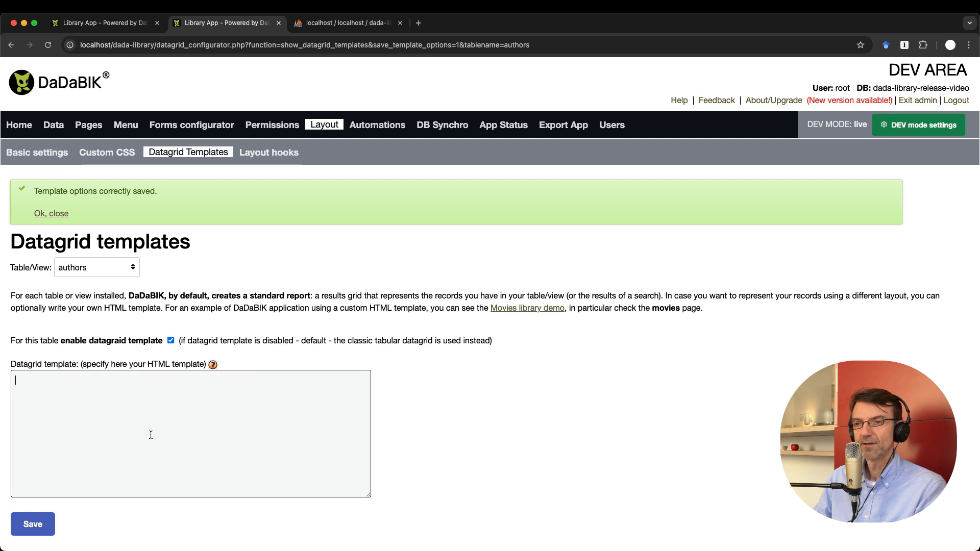
pyautogui.click(171, 340)
pyautogui.press('super+v')
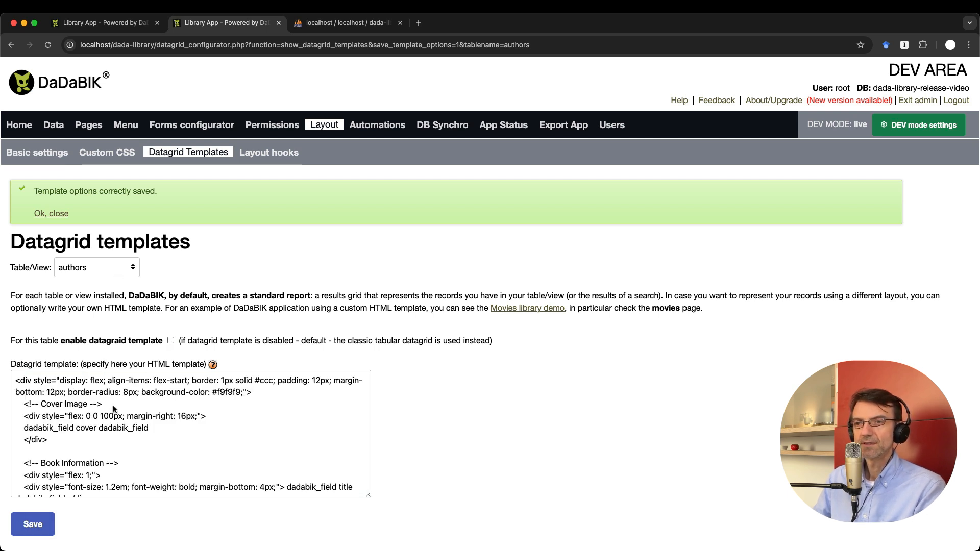
# Enable the datagrid template containing the book cover and information HTML for the books table and save it
pyautogui.click(101, 270)
pyautogui.click(99, 280)
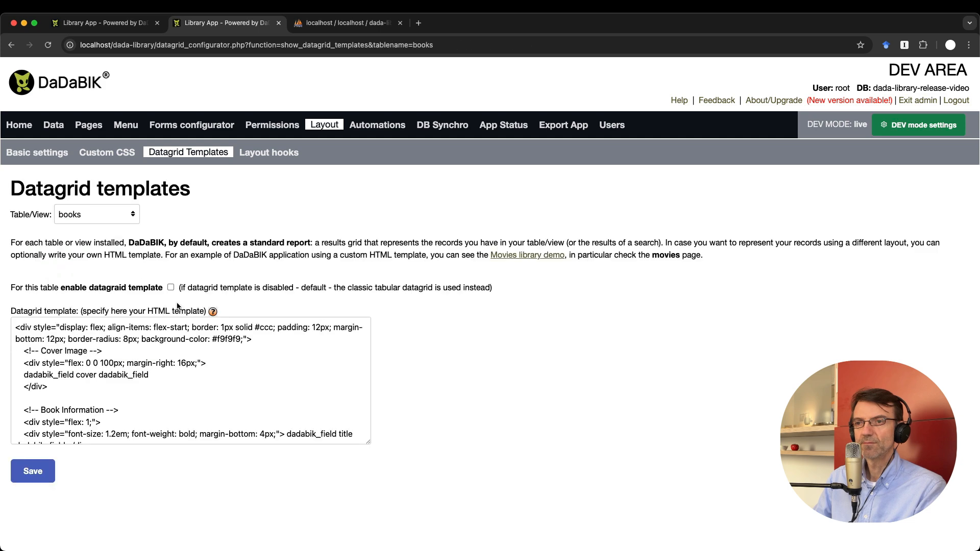
pyautogui.click(171, 288)
pyautogui.click(136, 349)
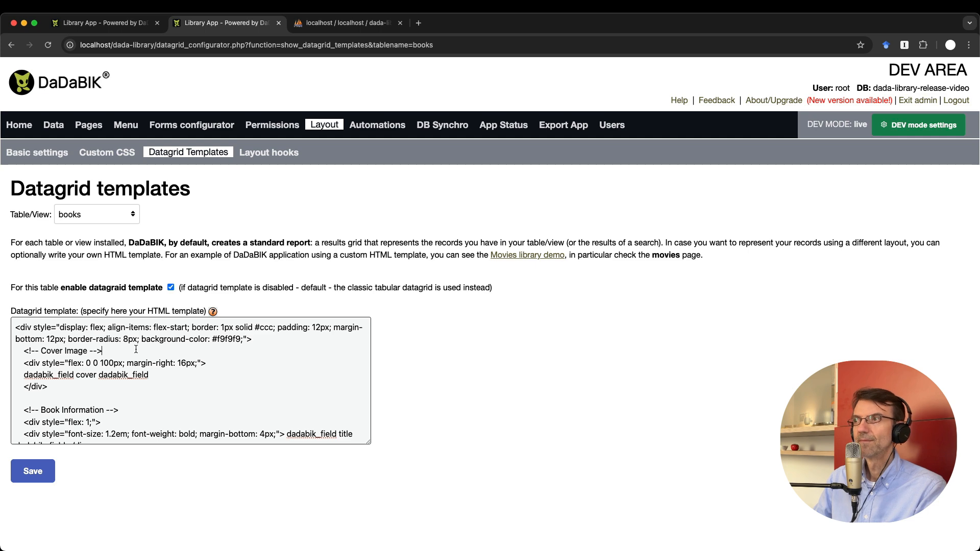
pyautogui.click(35, 471)
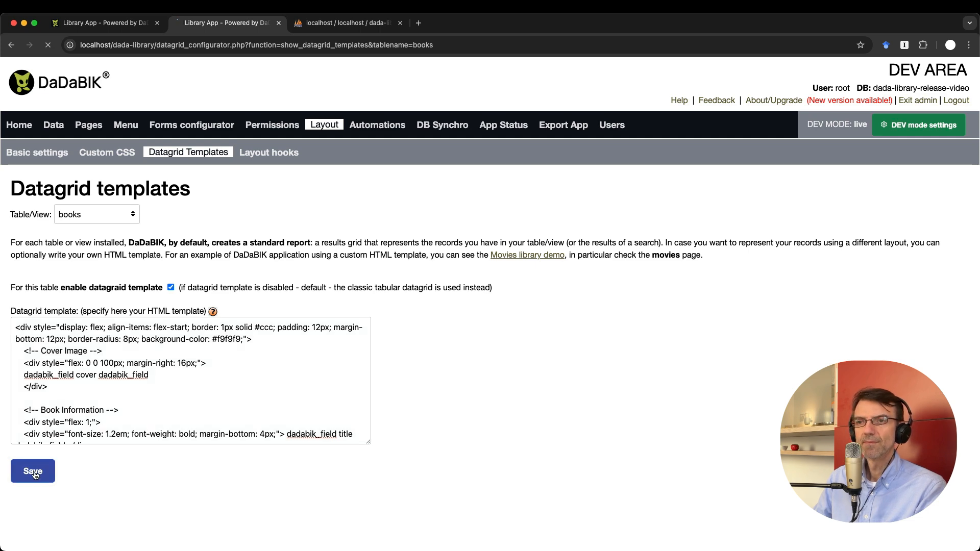
# Clear all HTML from the authors table's datagrid template and save the template options
pyautogui.click(102, 268)
pyautogui.click(94, 257)
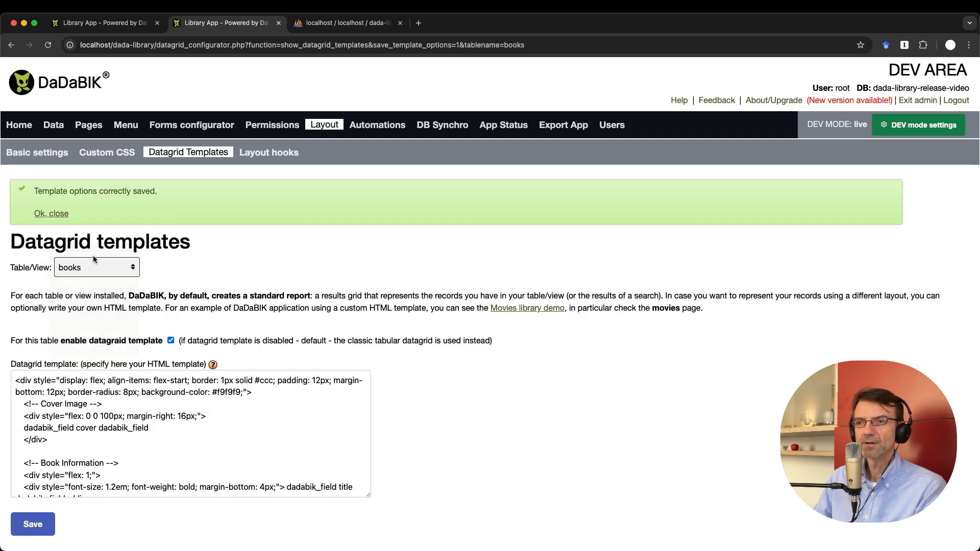
pyautogui.click(171, 288)
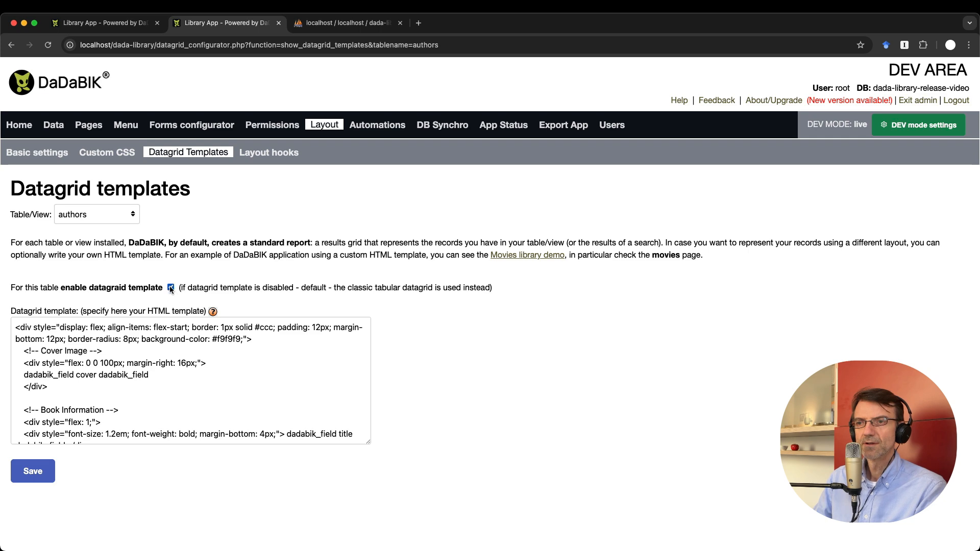
pyautogui.click(103, 403)
pyautogui.press('super+a')
pyautogui.press('BackSpace')
pyautogui.click(36, 470)
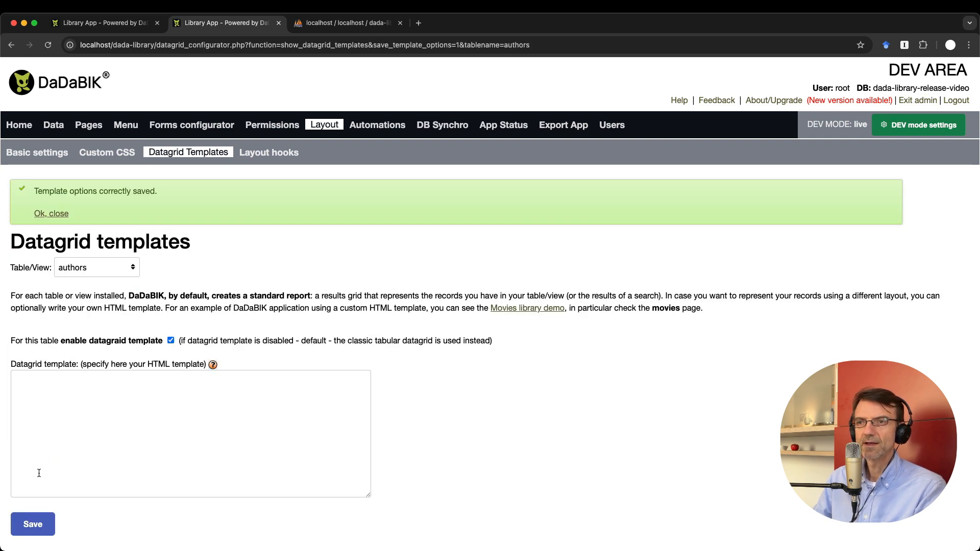
# Reload the Books page in the library app and examine how the custom template lays out the books
pyautogui.click(99, 22)
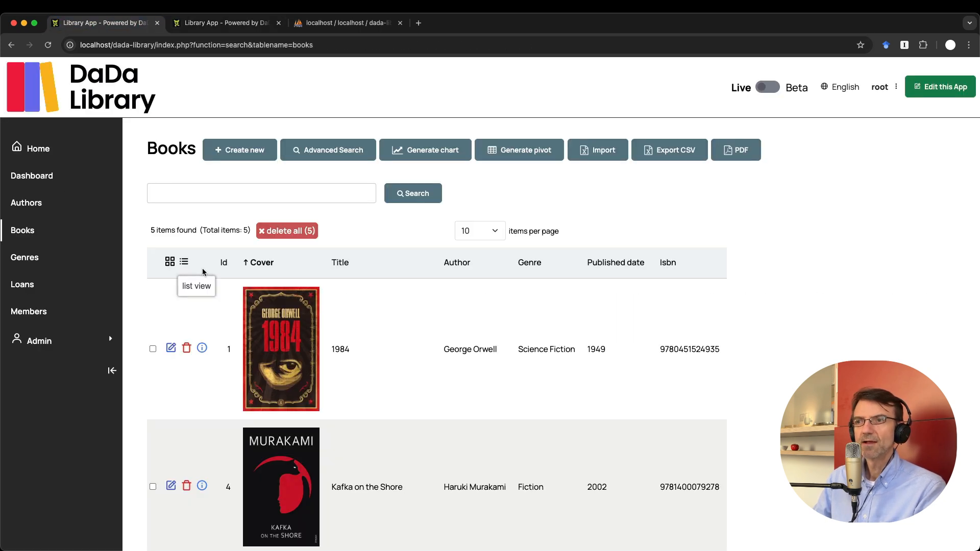
pyautogui.click(189, 263)
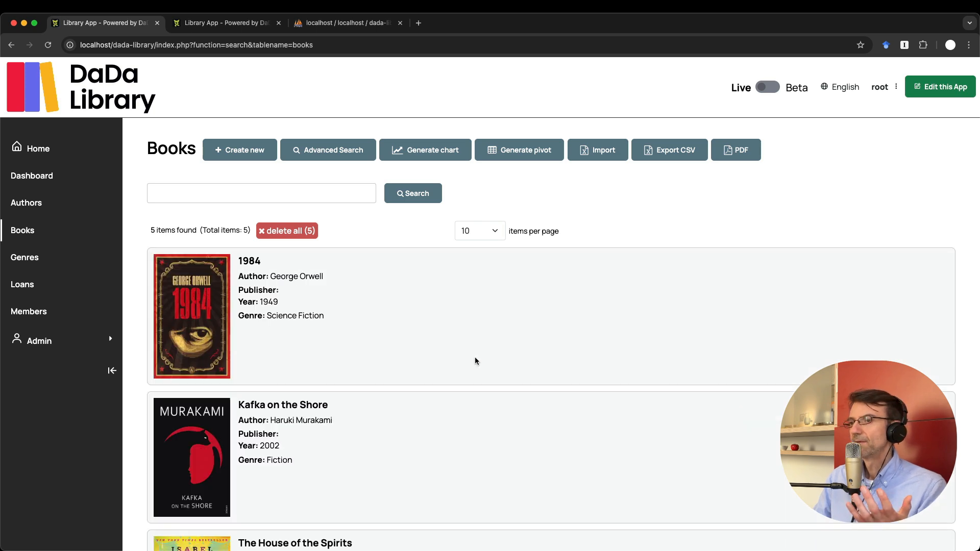
pyautogui.scroll(-4, 474, 359)
pyautogui.scroll(4, 475, 359)
pyautogui.scroll(-1, 475, 361)
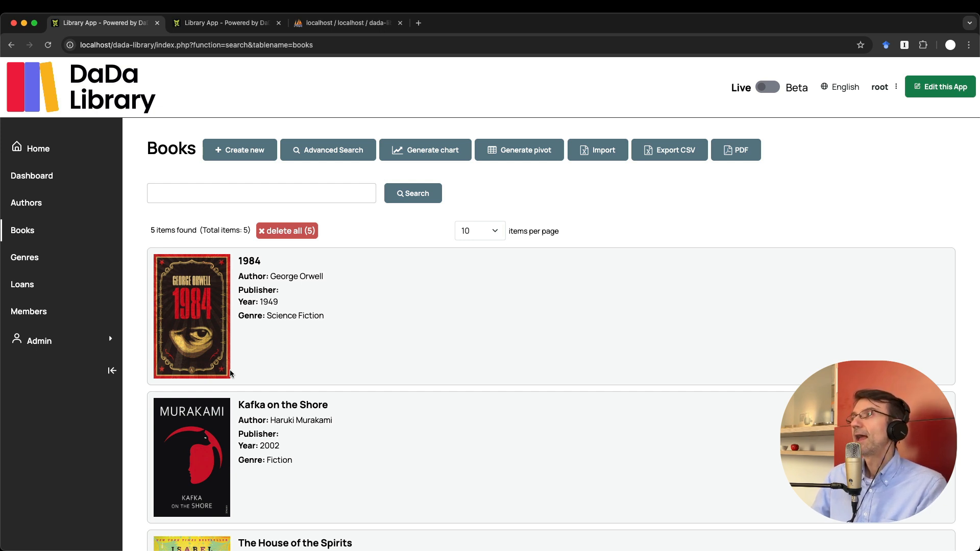
pyautogui.click(223, 23)
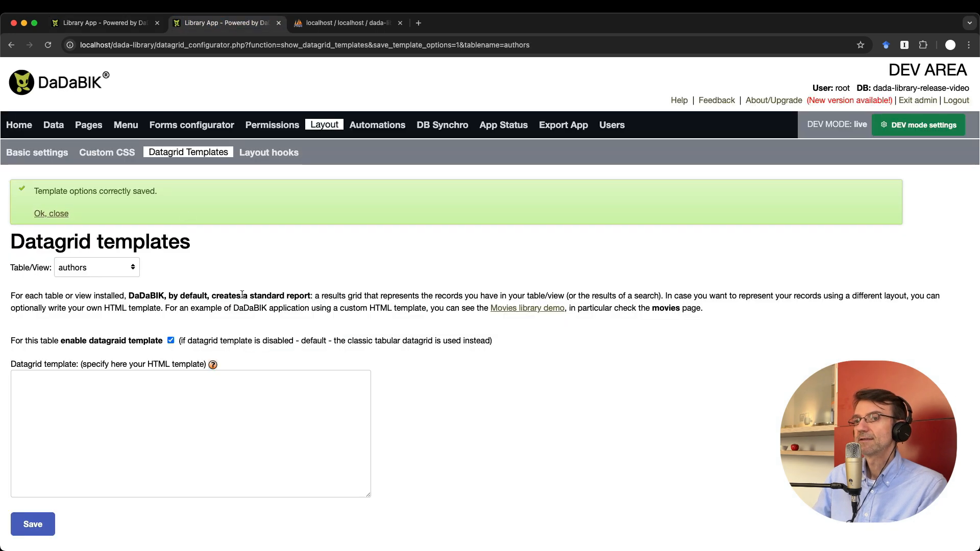
pyautogui.click(102, 25)
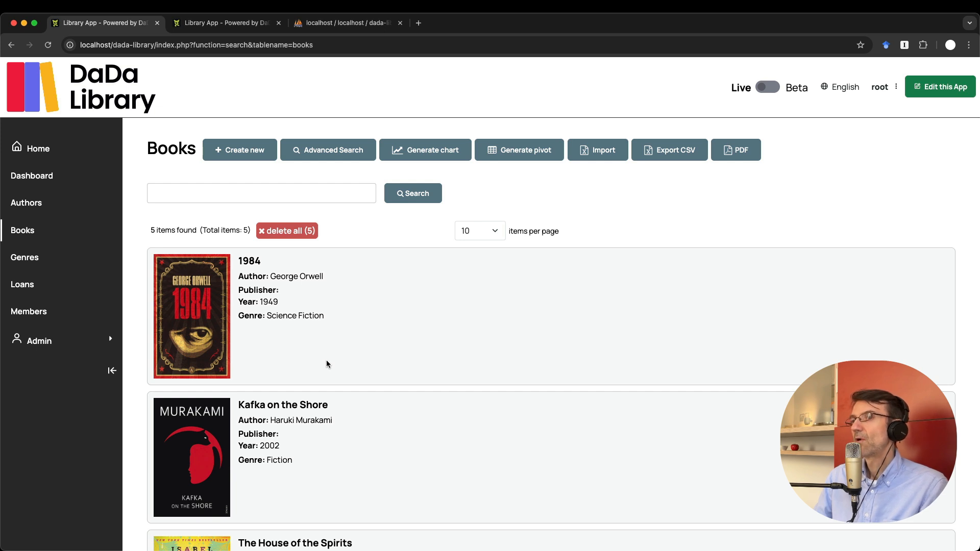
# Log out of the library app and look through the Books page as a public visitor
pyautogui.click(881, 88)
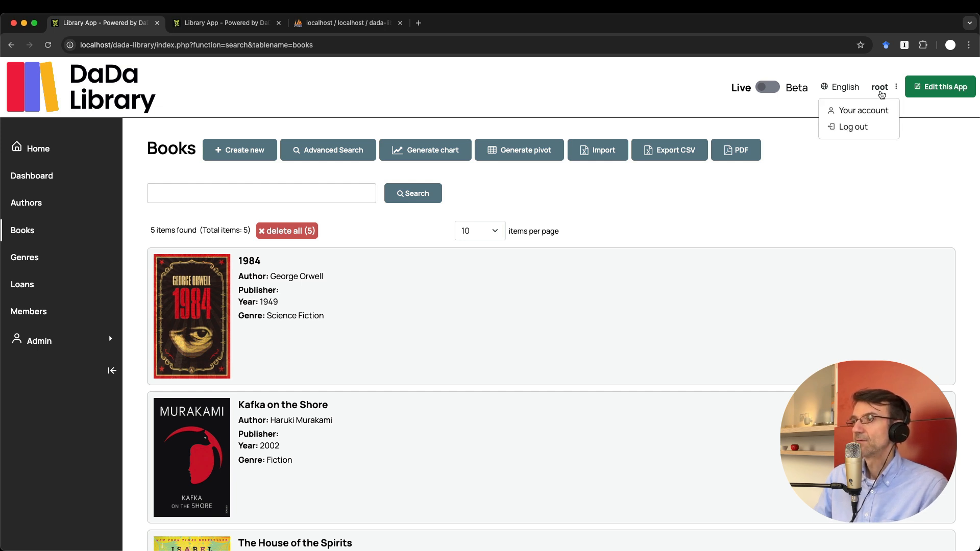
pyautogui.click(862, 126)
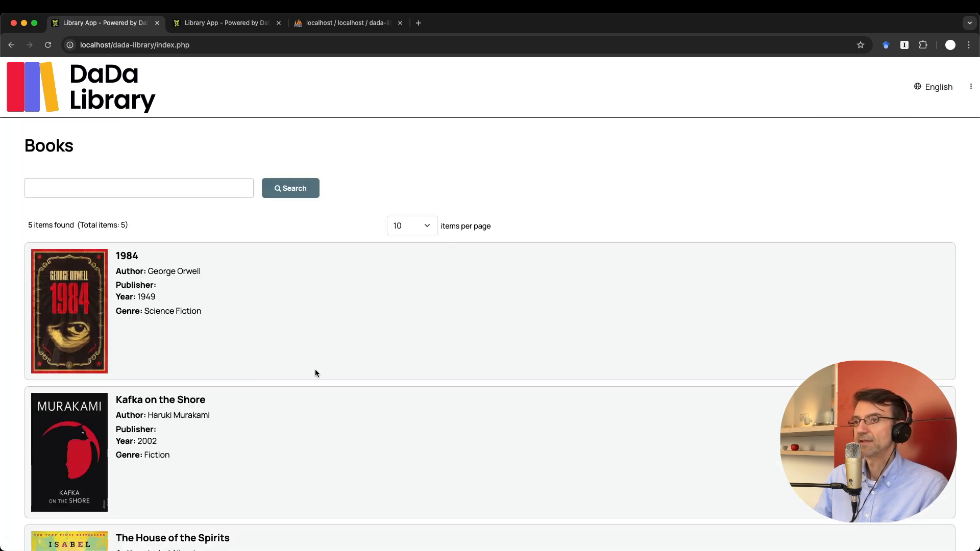
pyautogui.scroll(-3, 509, 325)
pyautogui.scroll(-5, 510, 328)
pyautogui.scroll(10, 509, 328)
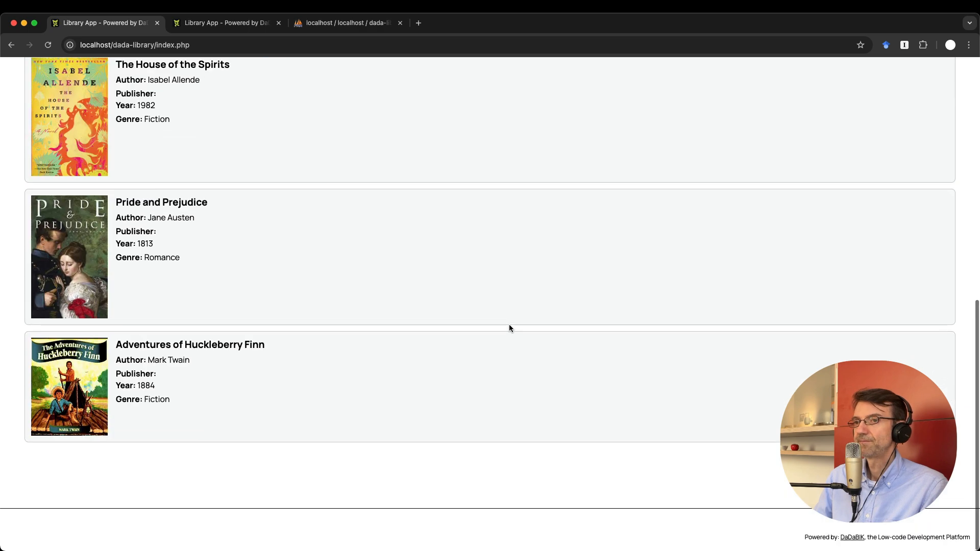